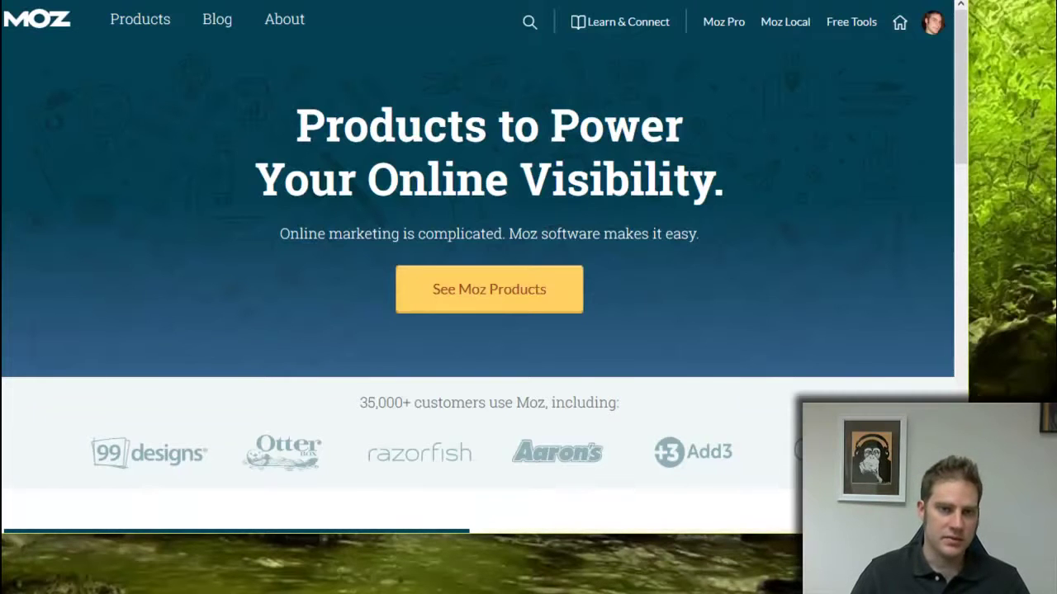
- Look up cnn.com in Moz's Open Site Explorer and highlight its domain and page authority scores
type("open")
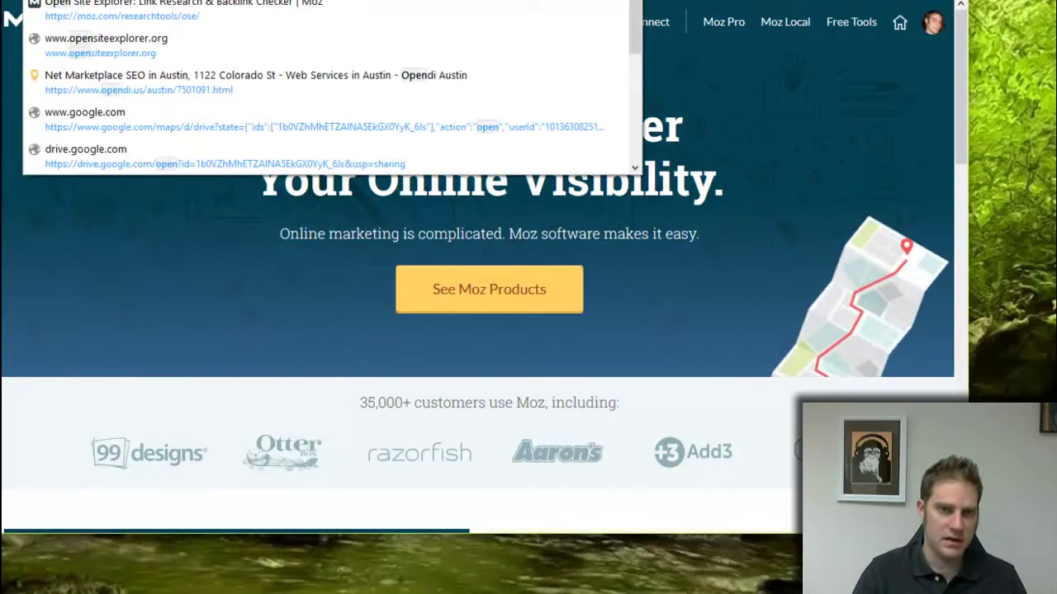
key("Return")
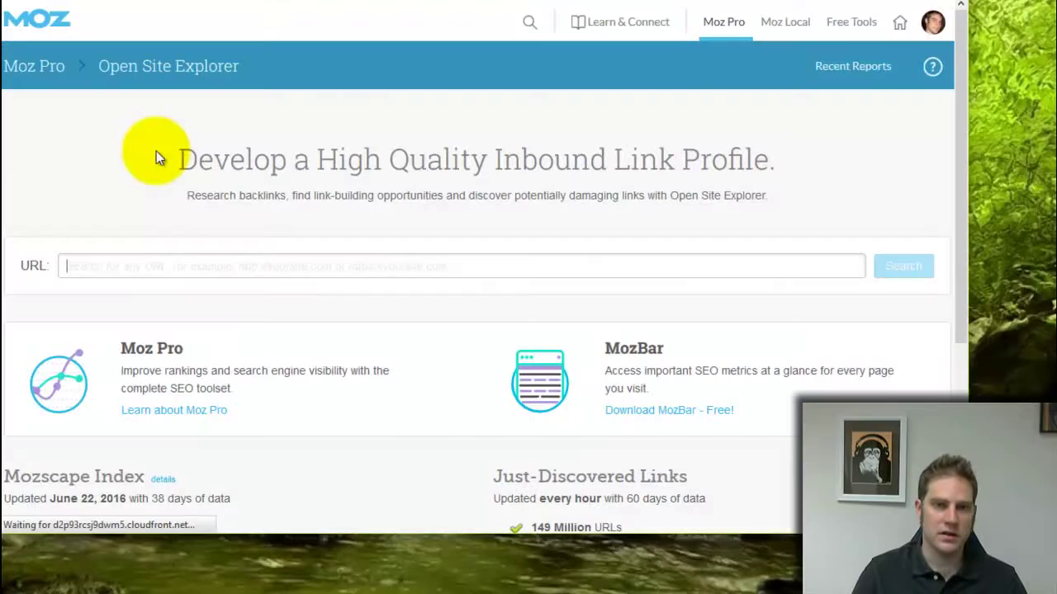
left_click(80, 264)
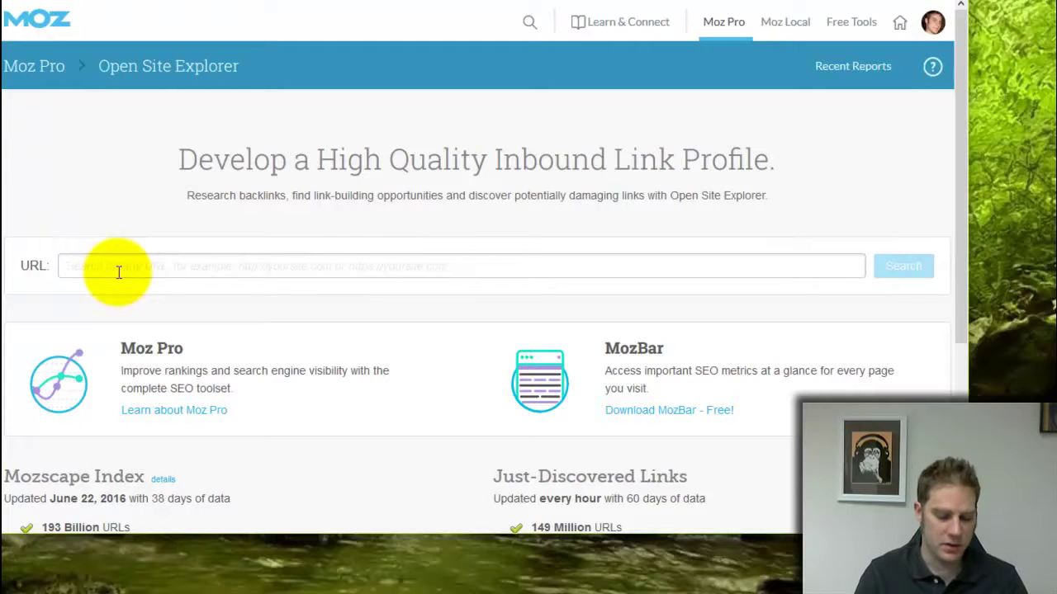
type("cnn.com")
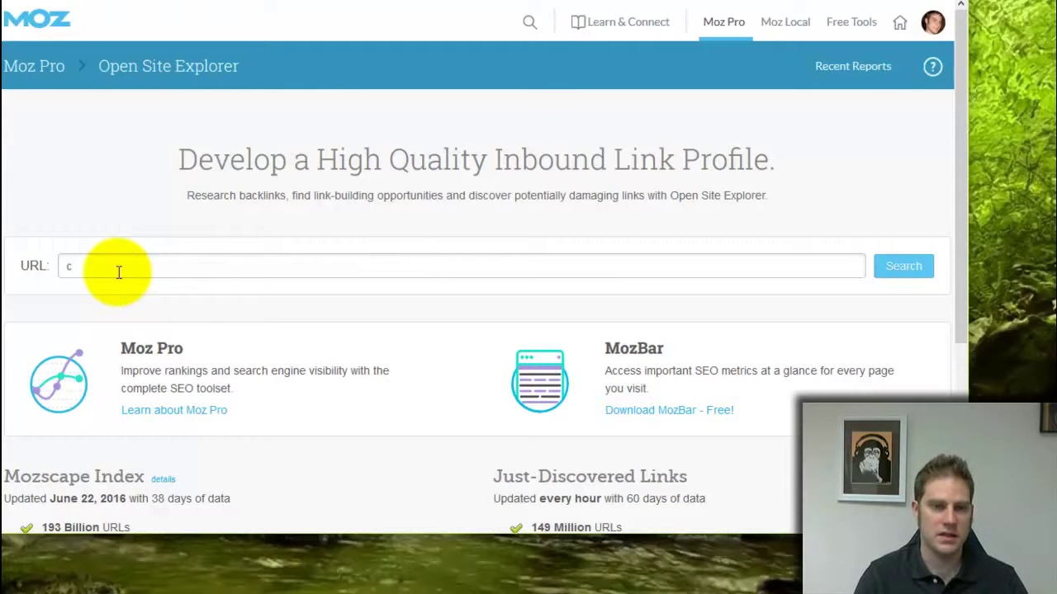
key("Return")
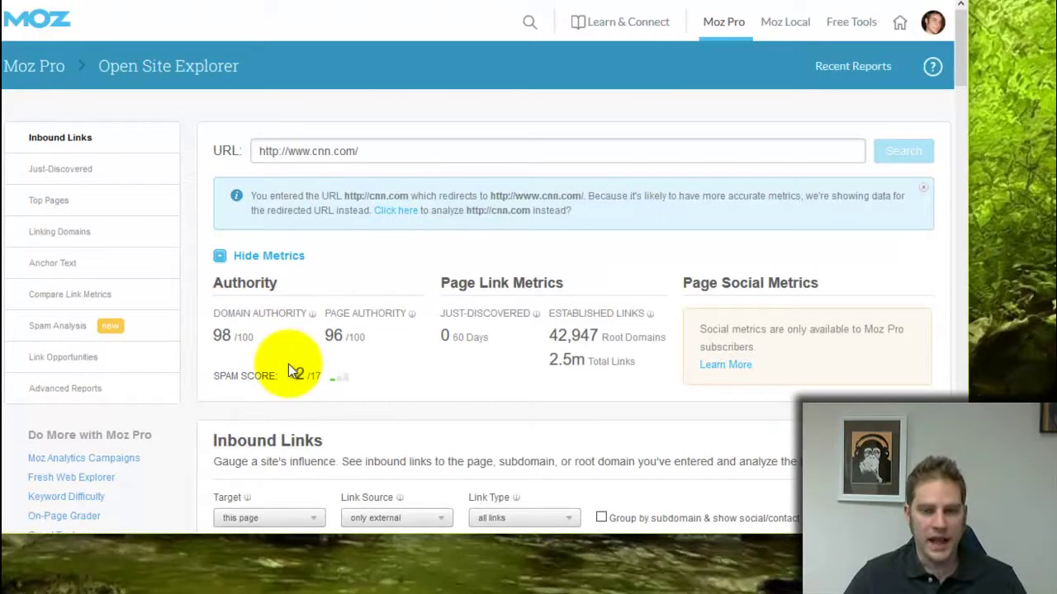
left_click_drag(208, 334, 380, 338)
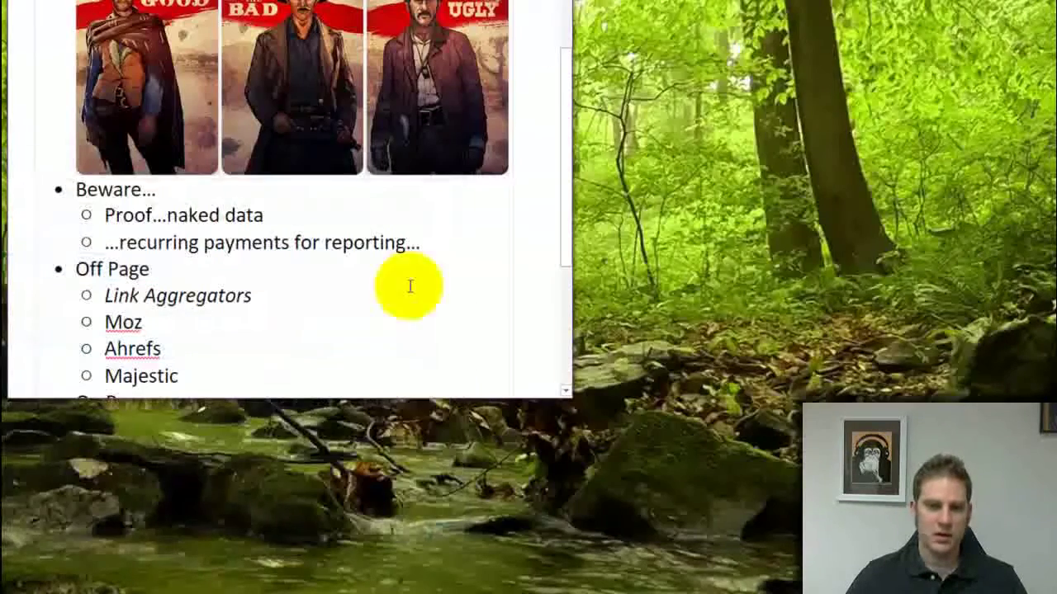
- Switch to Ahrefs and look up cnn.com in its Site Explorer
left_click(164, 341)
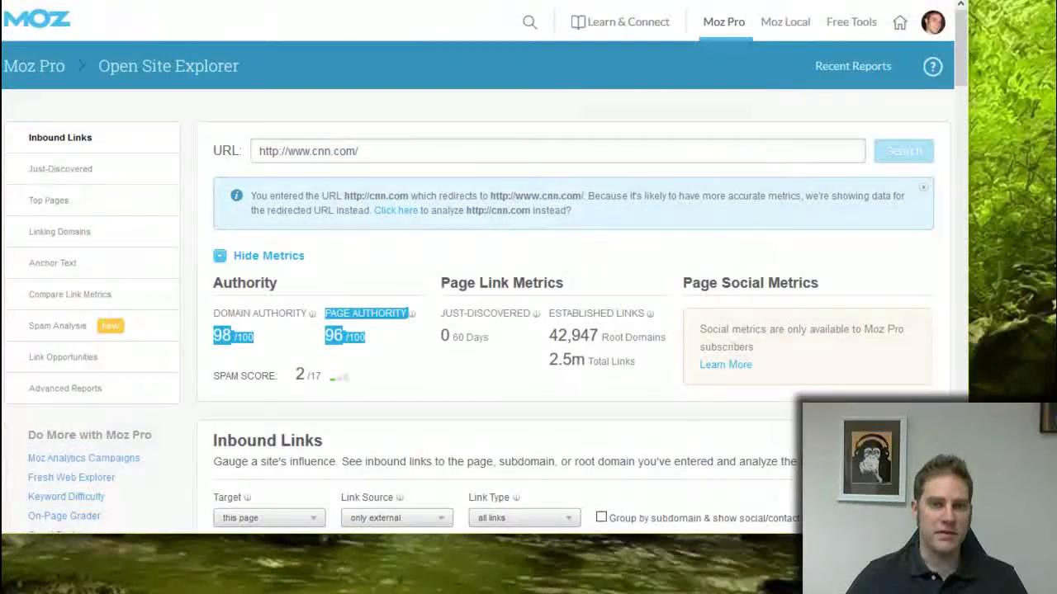
type("ah")
key("Return")
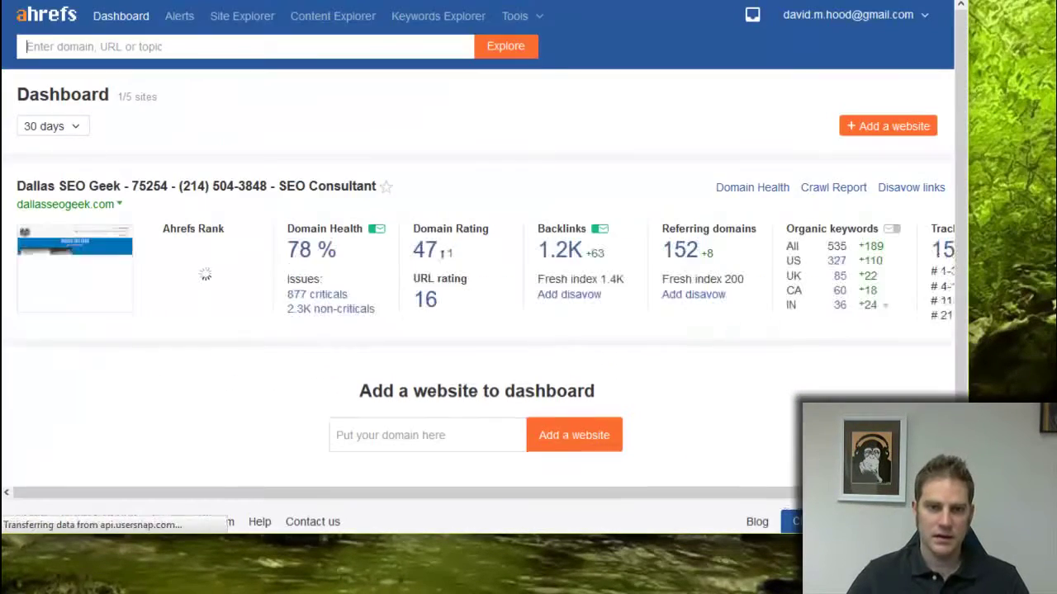
left_click(218, 125)
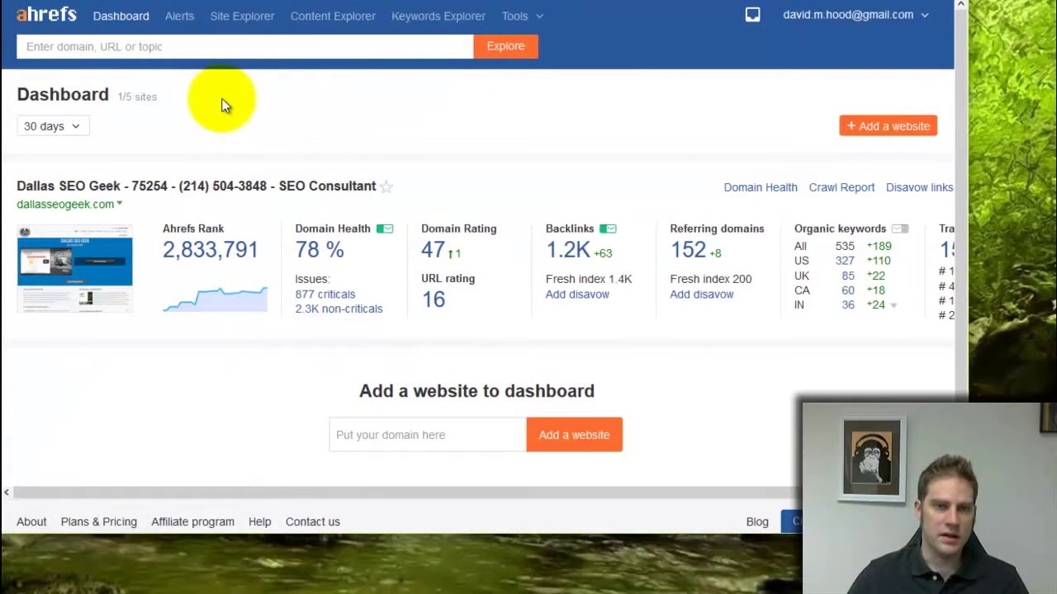
left_click(64, 21)
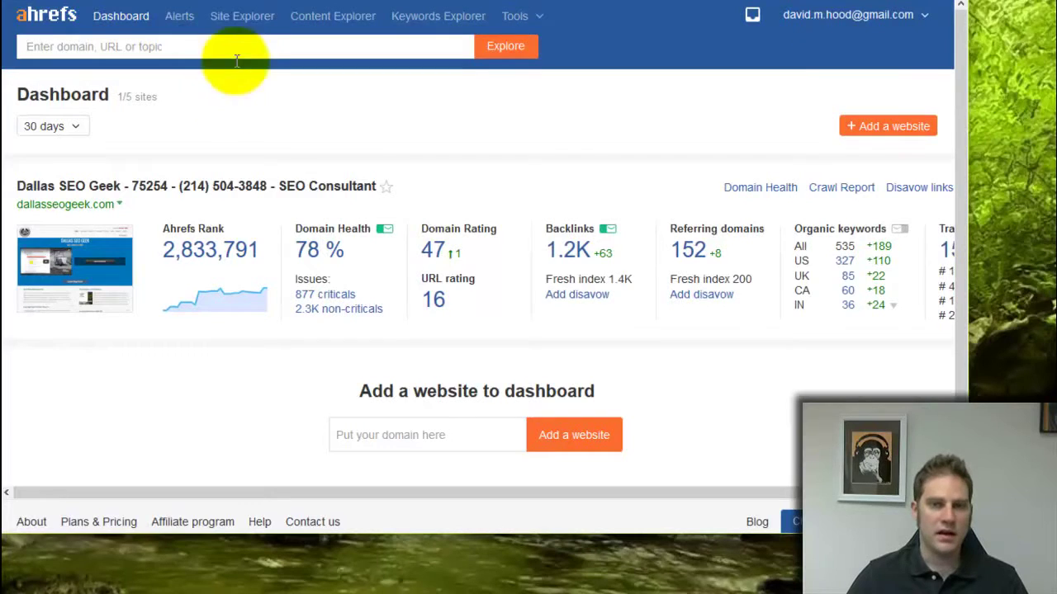
left_click(240, 20)
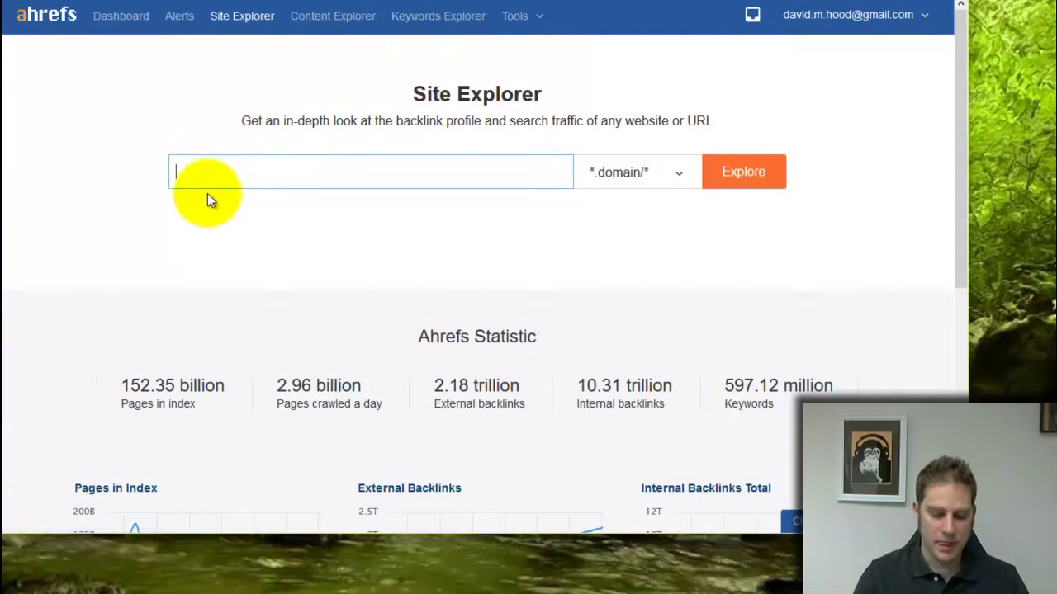
type("com")
key("Return")
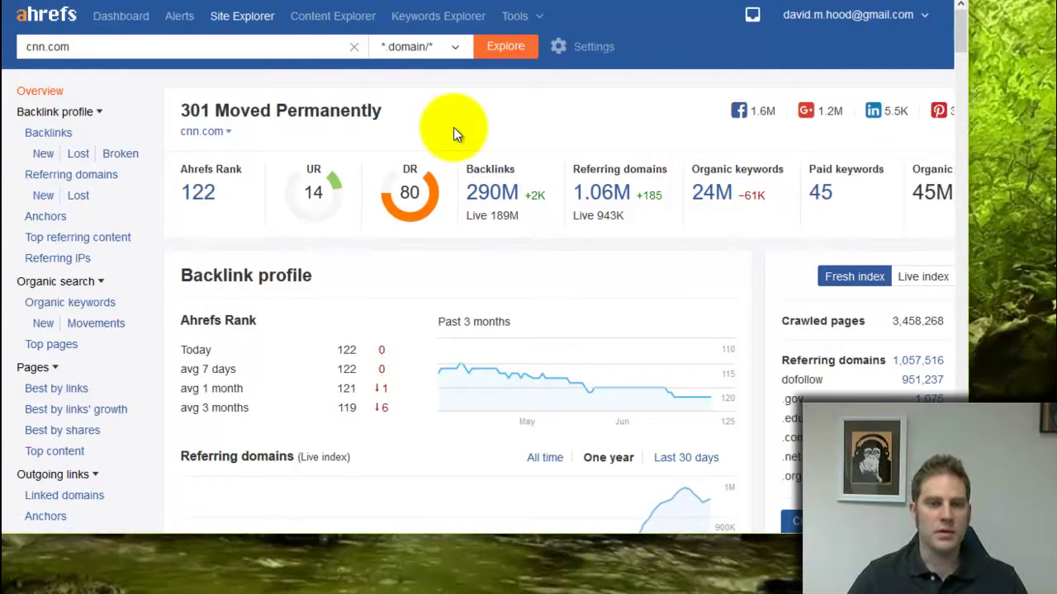
- Select the Anchors report for cnn.com and go back to the Ahrefs dashboard
left_click(43, 219)
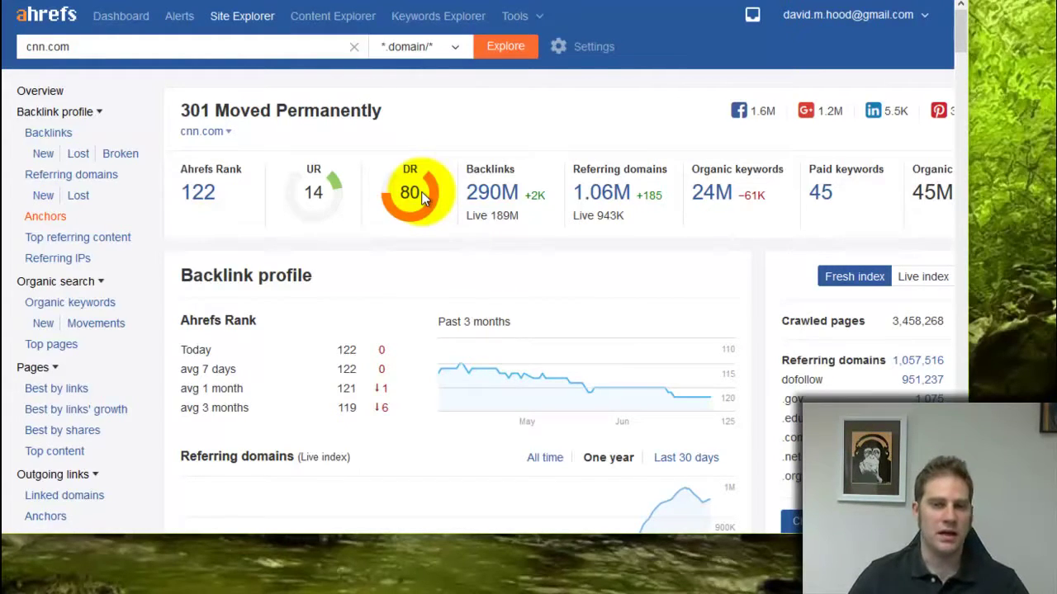
left_click(73, 50)
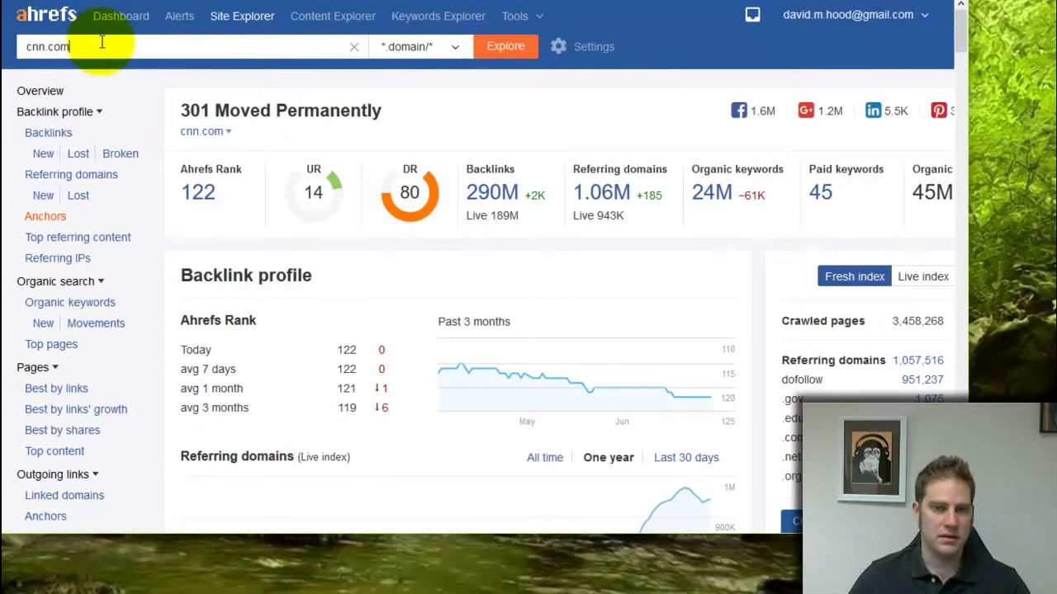
left_click(113, 17)
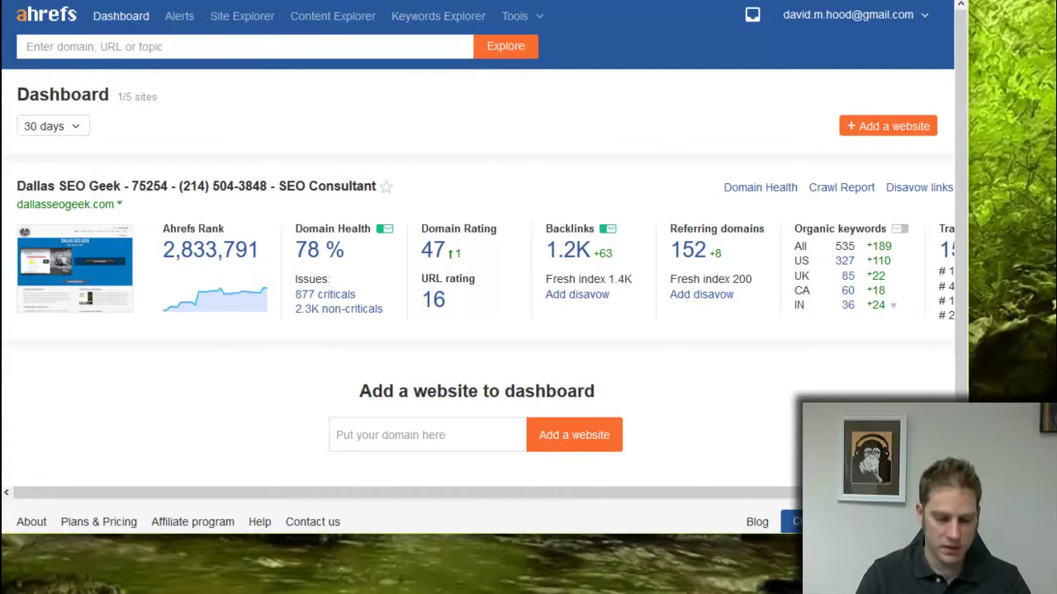
- Switch to Majestic, examine the Trust Flow breakdown in cnn.com's Site Explorer results, and return to the outline notes
type("majestic.com")
key("Return")
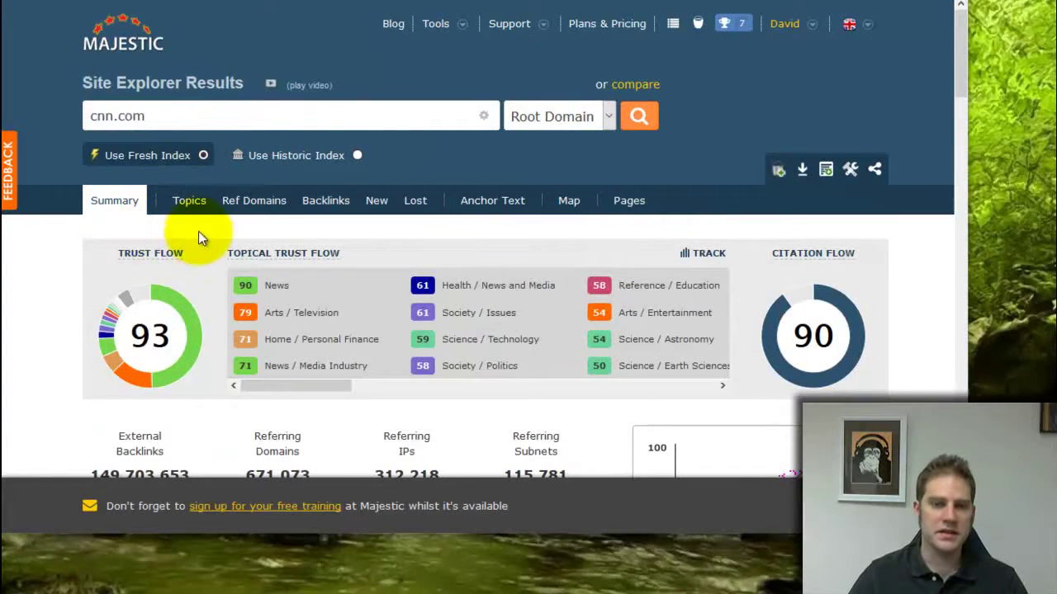
mouse_move(131, 295)
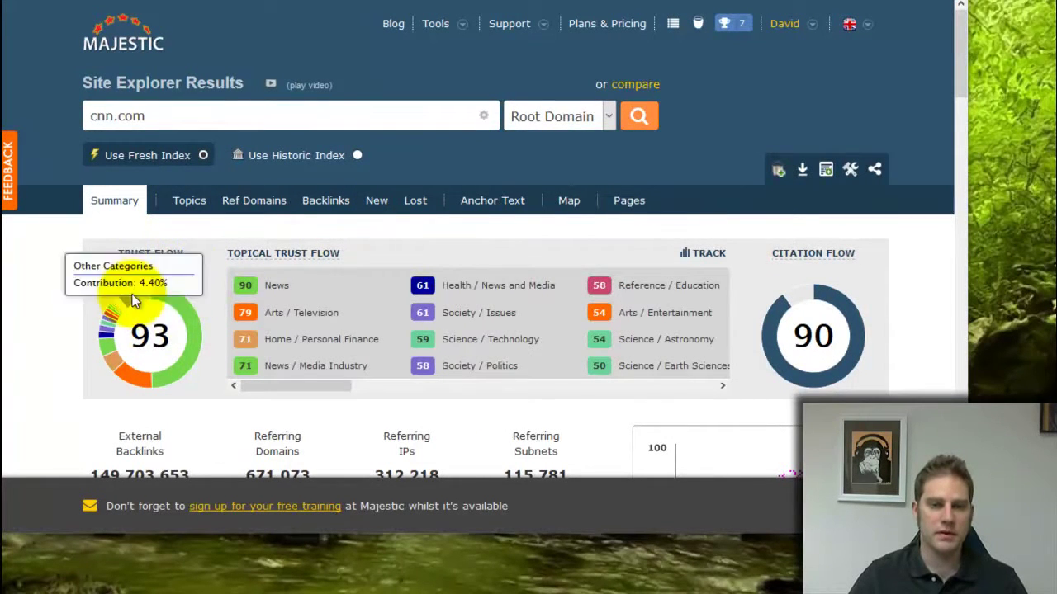
mouse_move(136, 260)
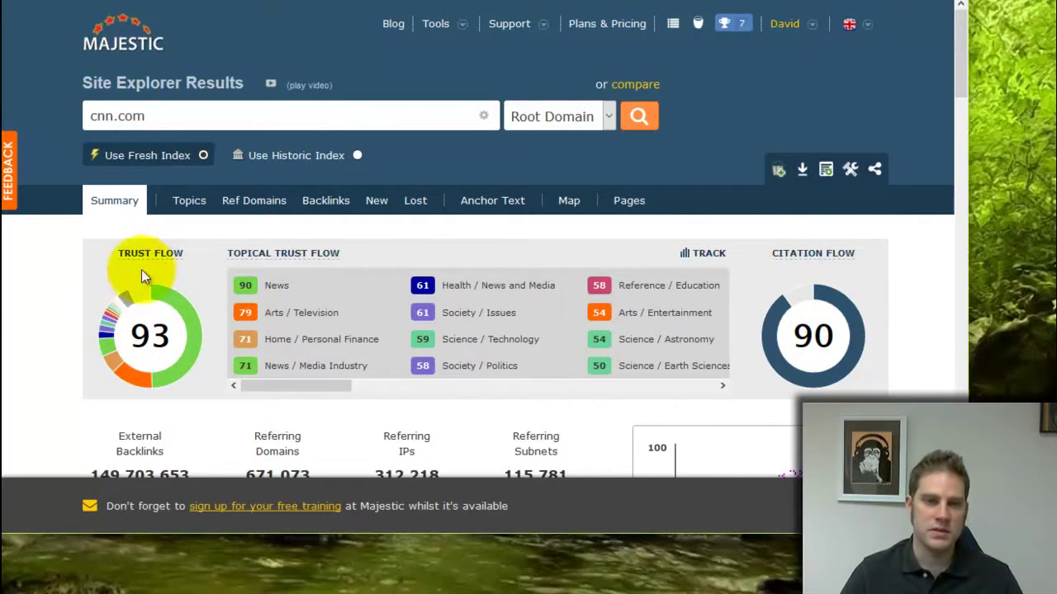
mouse_move(108, 340)
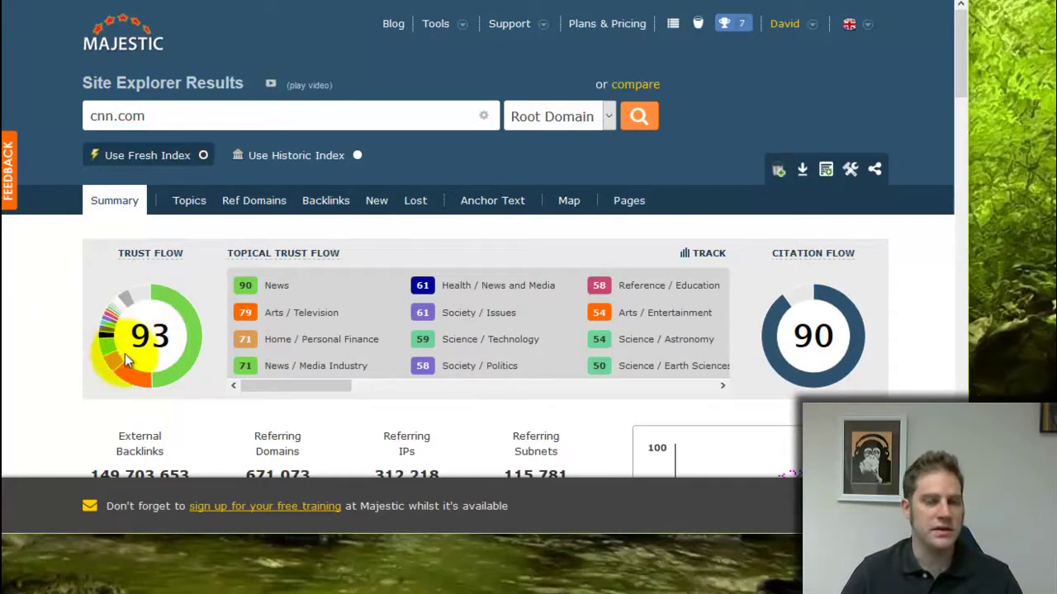
left_click(871, 2)
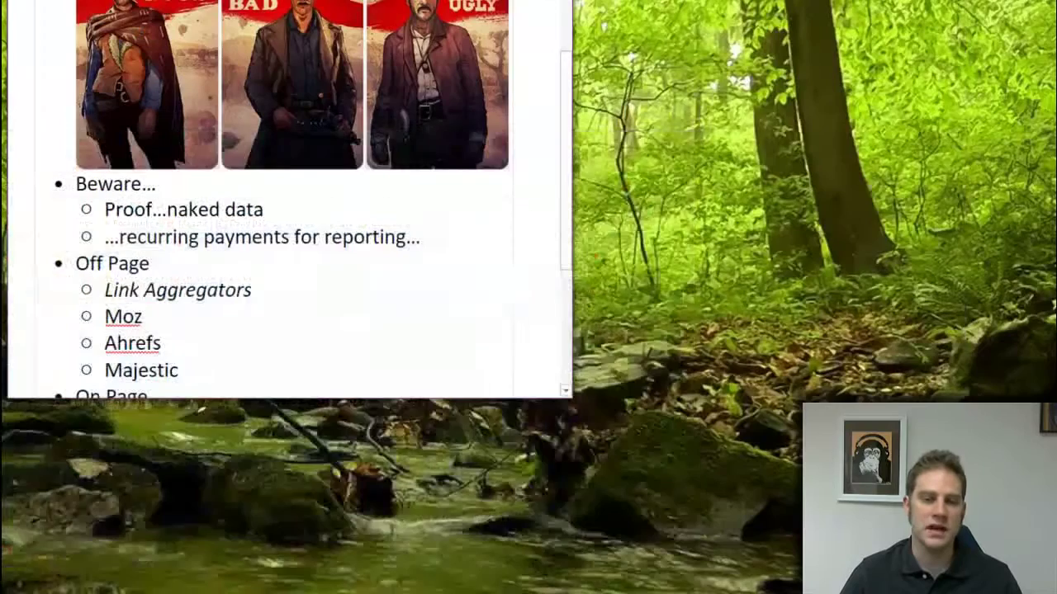
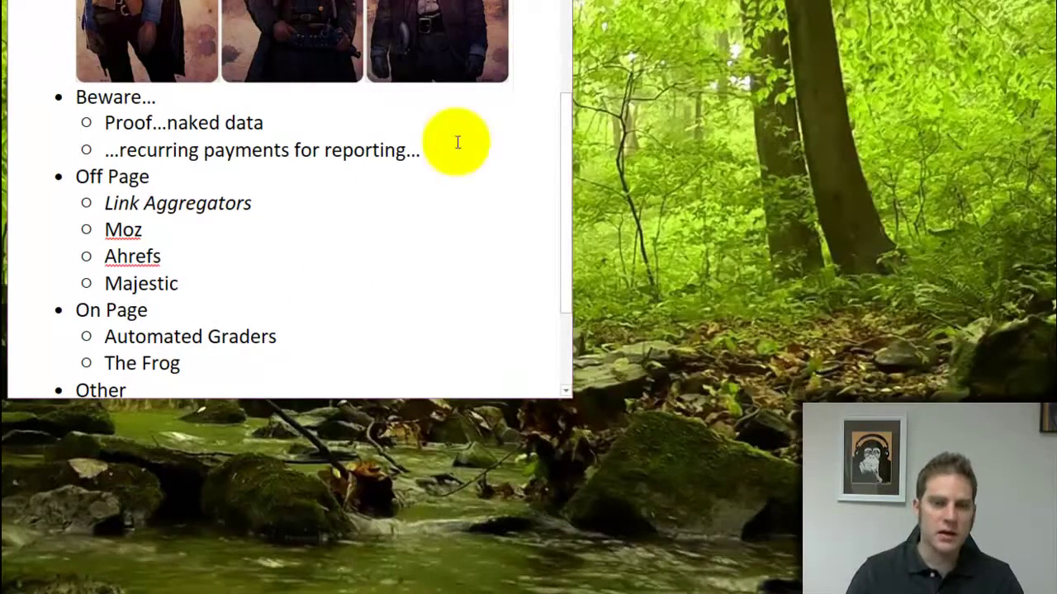
- Switch to Screaming Frog SEO Spider and start a crawl of phillipspainting.com
left_click(248, 365)
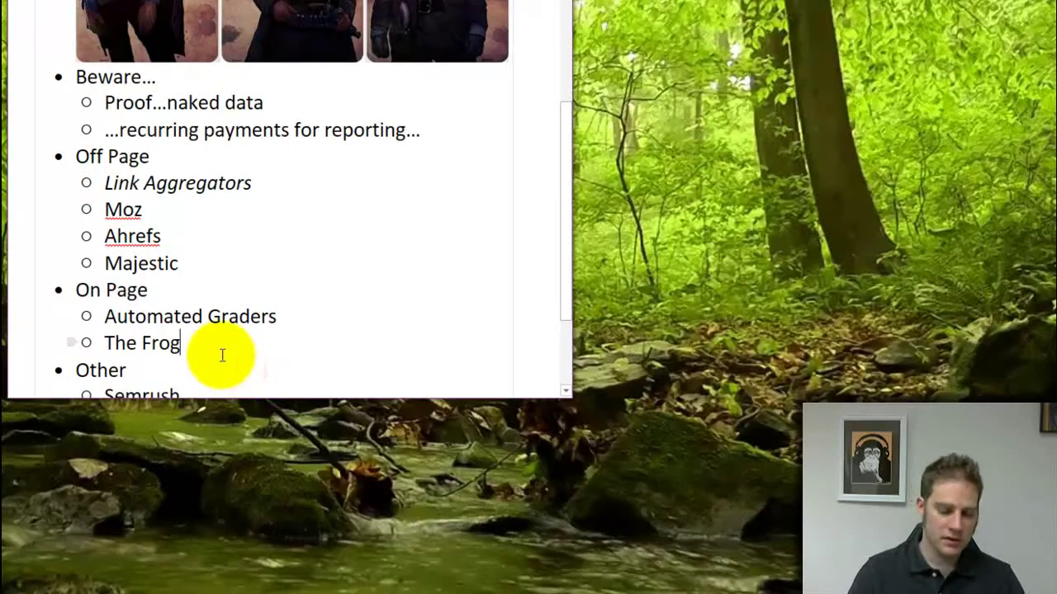
left_click(299, 221)
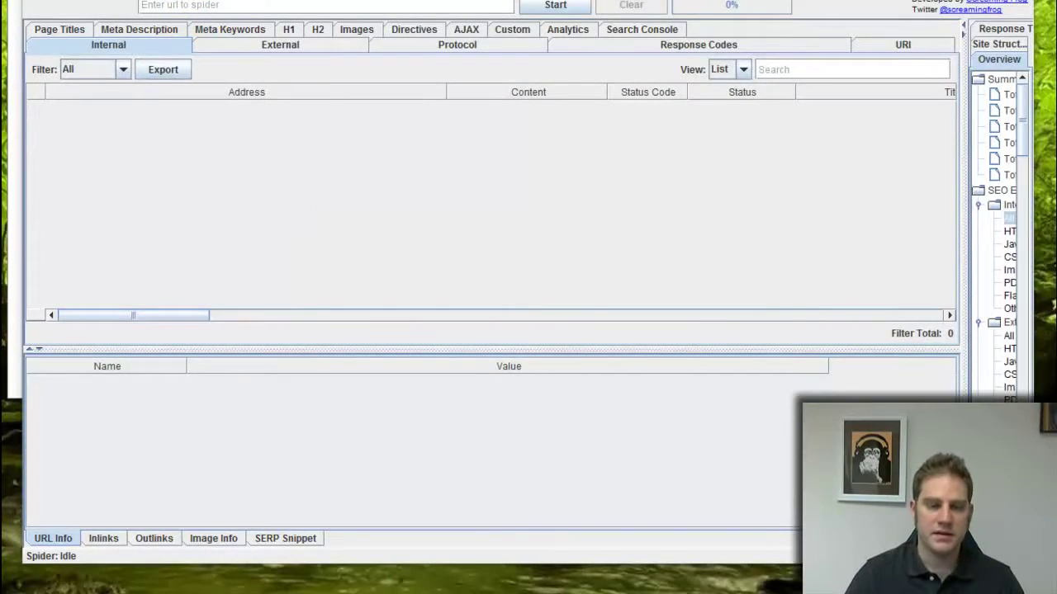
left_click(256, 8)
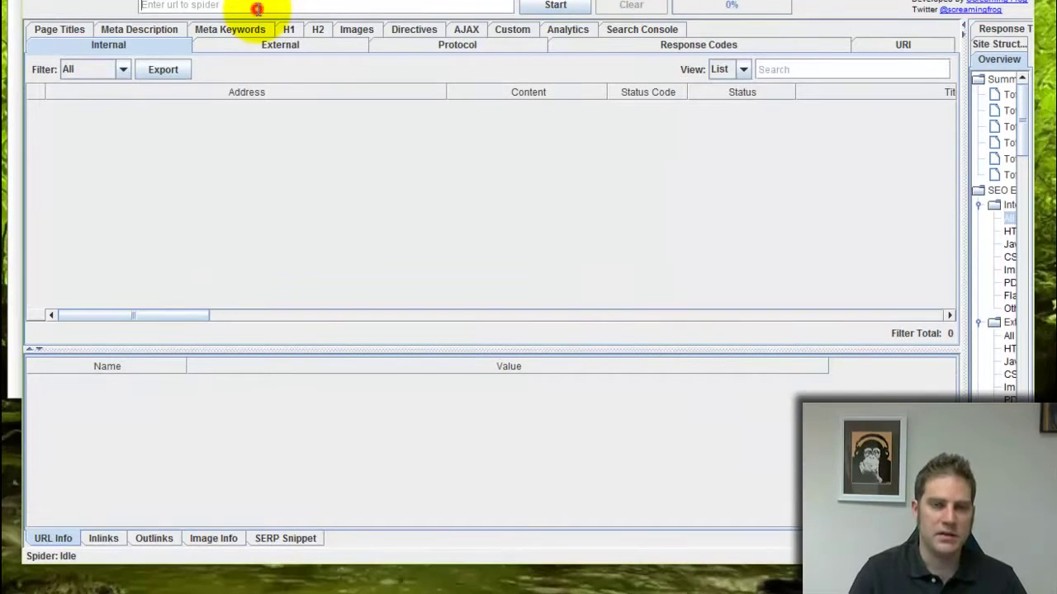
left_click(555, 5)
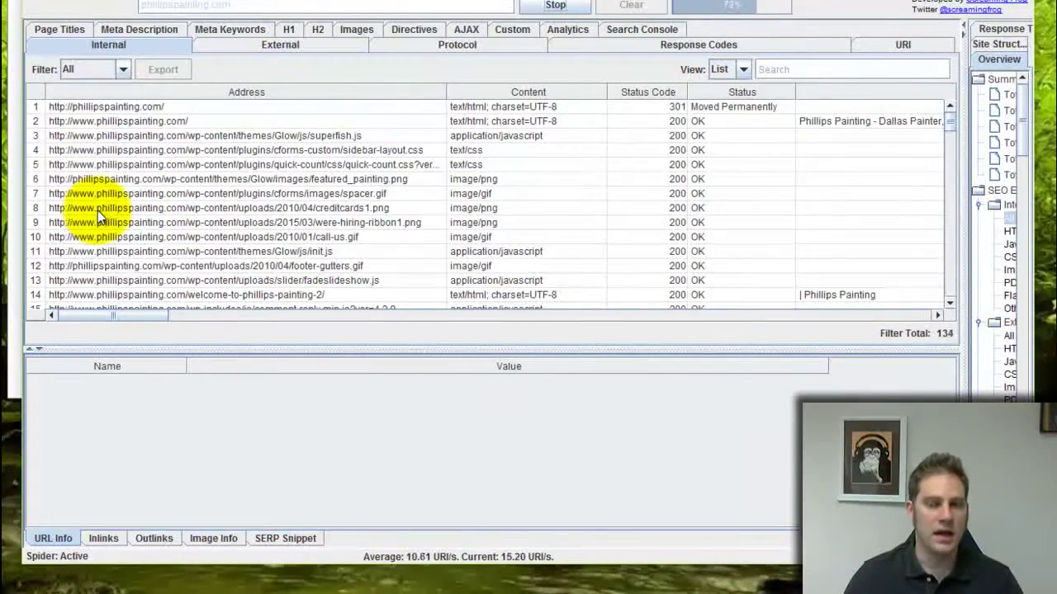
- List the crawled page titles with narrower Occurrences and Address columns
left_click(74, 31)
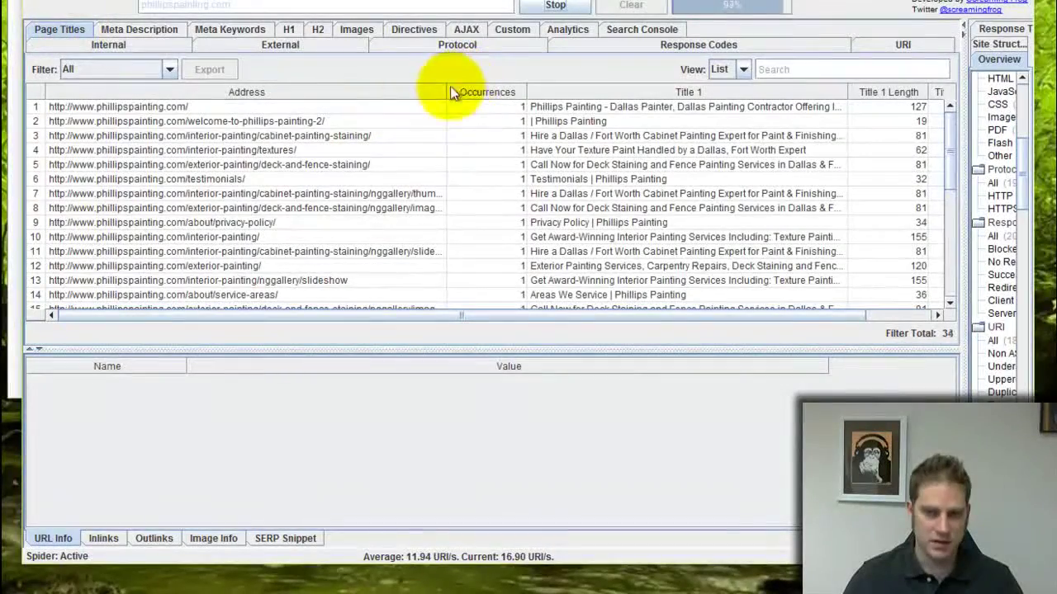
left_click_drag(525, 91, 487, 93)
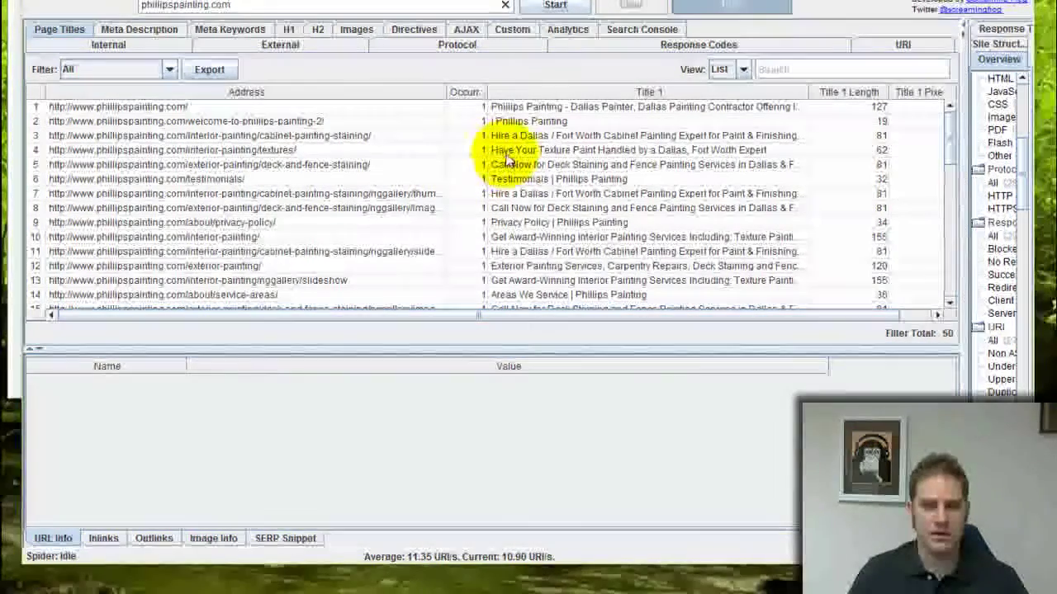
left_click_drag(446, 90, 393, 88)
- Show the URL details of the phillipspainting.com homepage to read its full page title
left_click(455, 237)
left_click(449, 107)
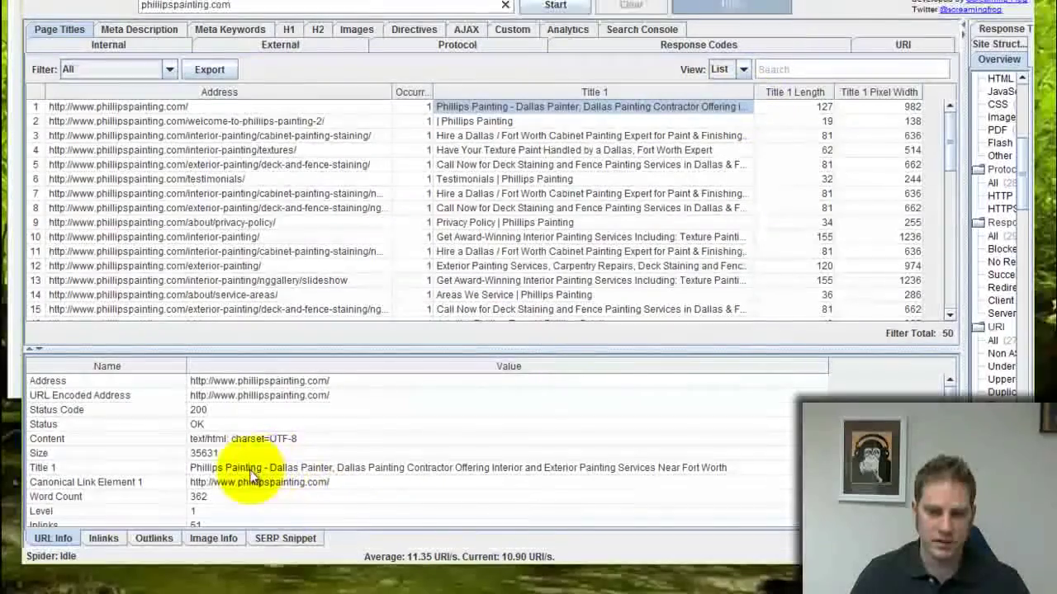
left_click(138, 108)
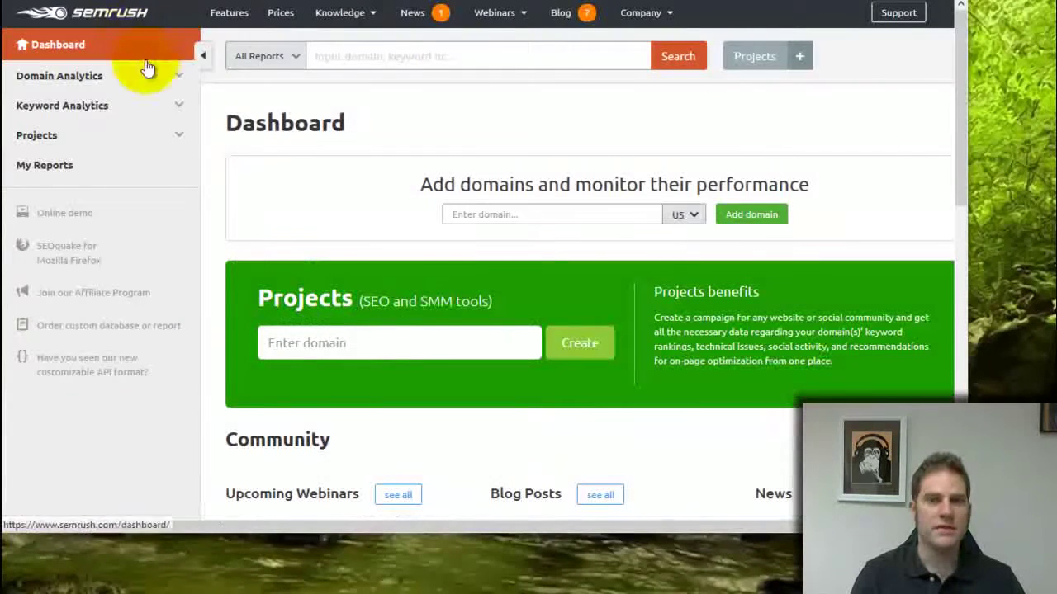
- Switch to SEMrush and look up the domain overview for phillipspainting.com
left_click(429, 56)
type("phillipspainting.com")
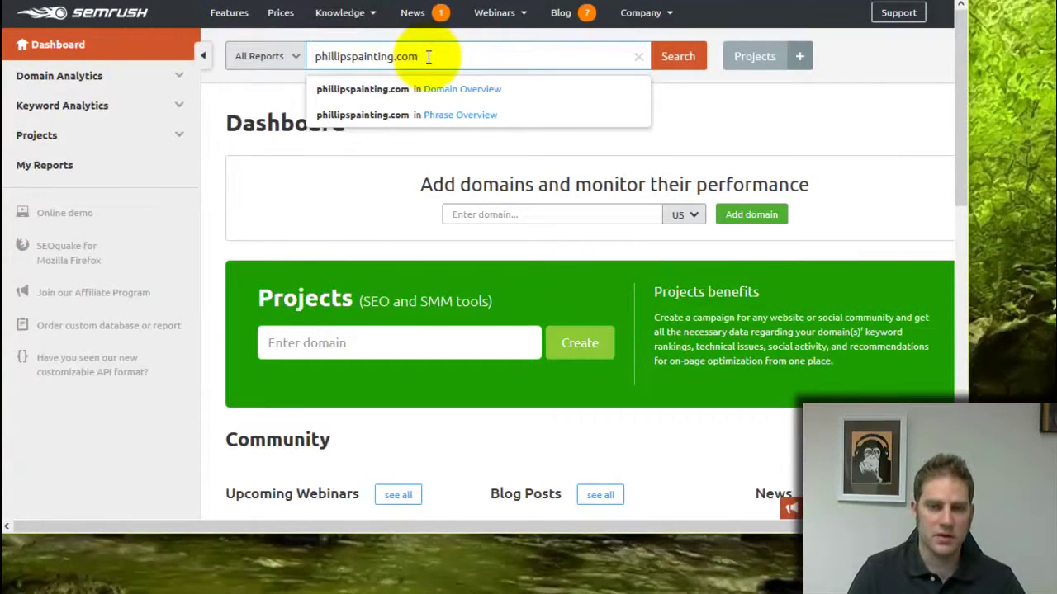
key("Return")
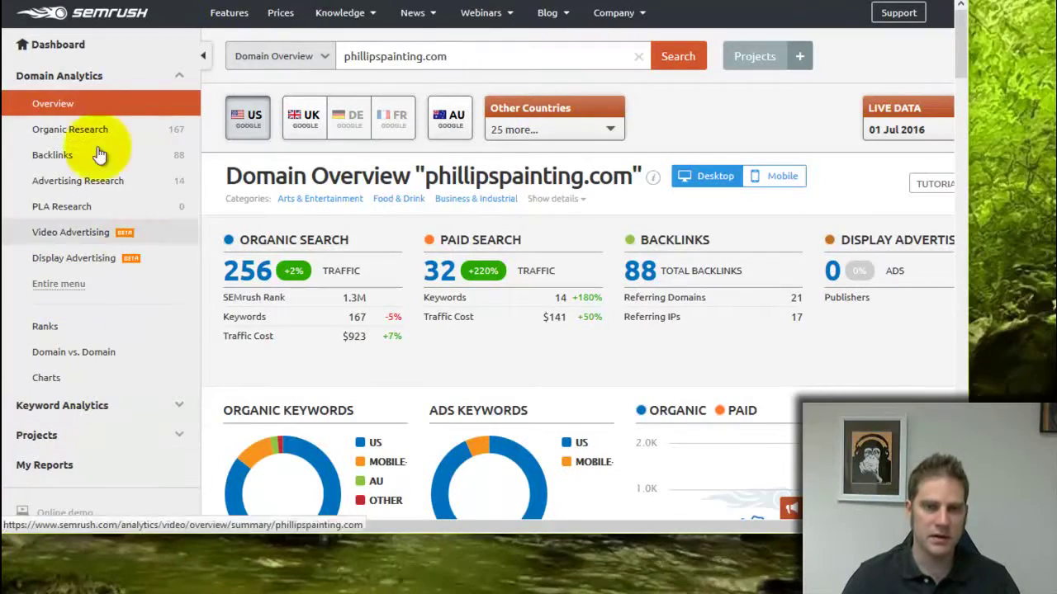
- Open the organic search positions report for phillipspainting.com and examine its keyword rankings and traffic estimate
left_click(51, 130)
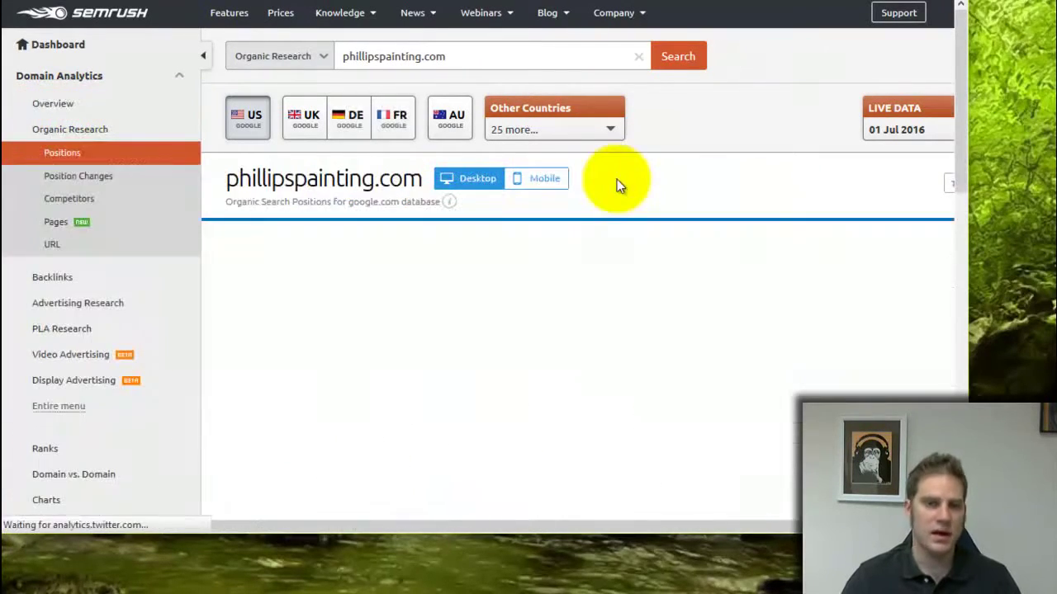
scroll(665, 173, "down", 5)
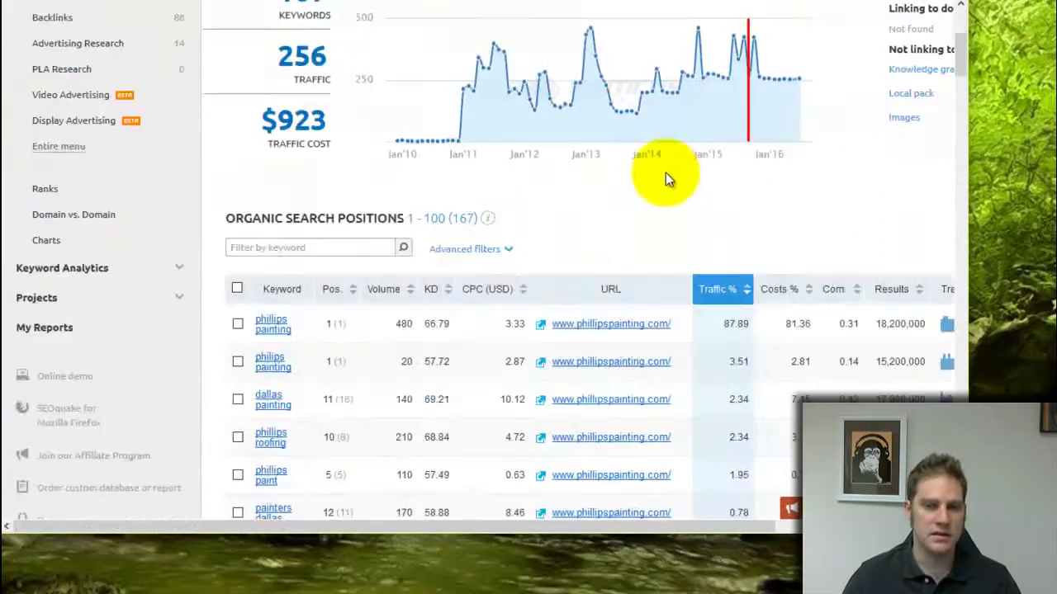
scroll(351, 487, "up", 5)
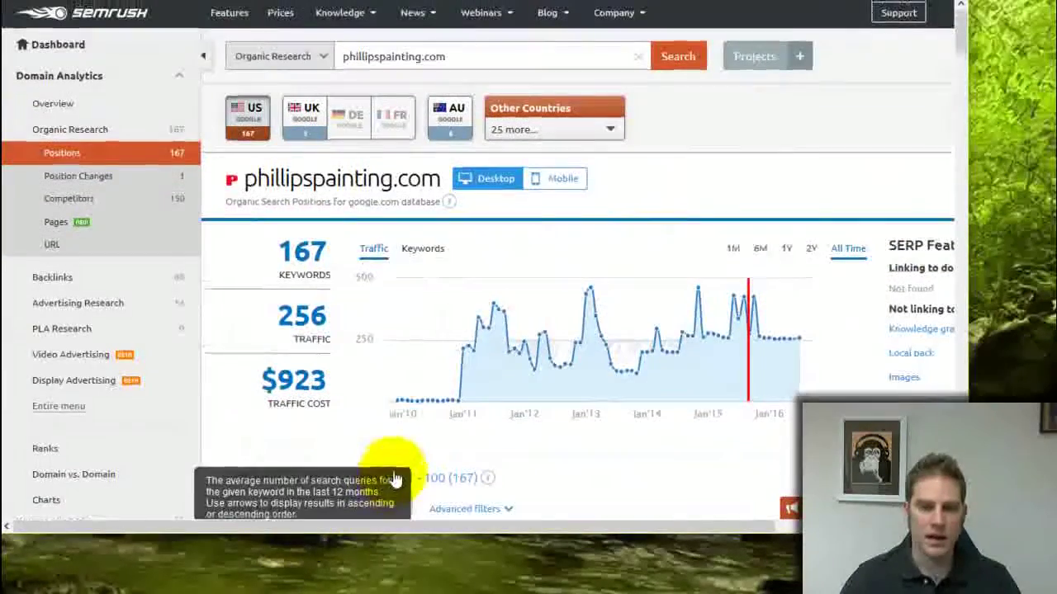
mouse_move(280, 317)
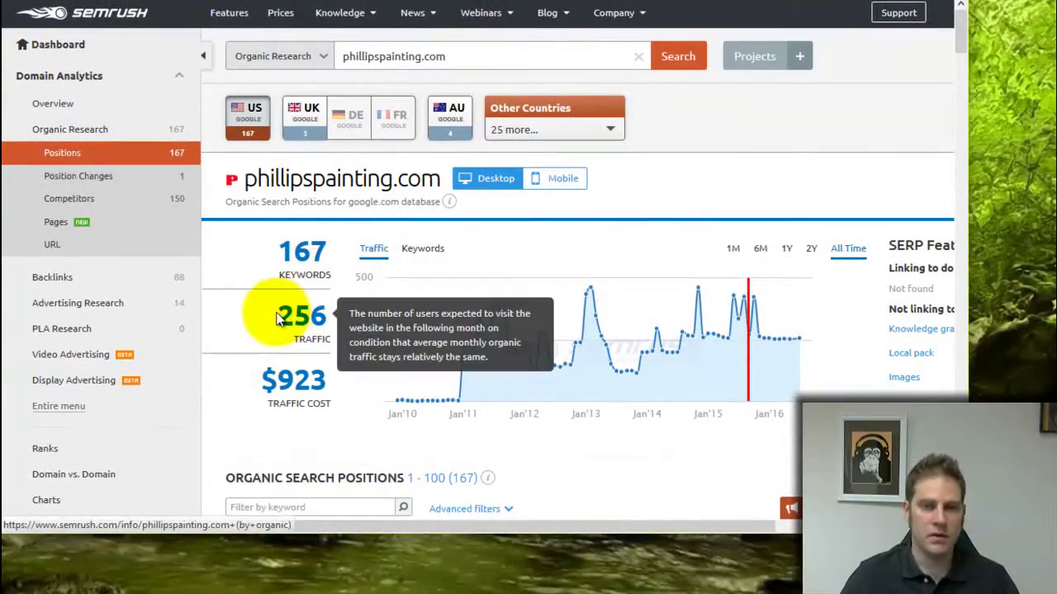
- Compare the all-time traffic chart with the top entries of the organic search positions table for phillipspainting.com
scroll(278, 318, "down", 4)
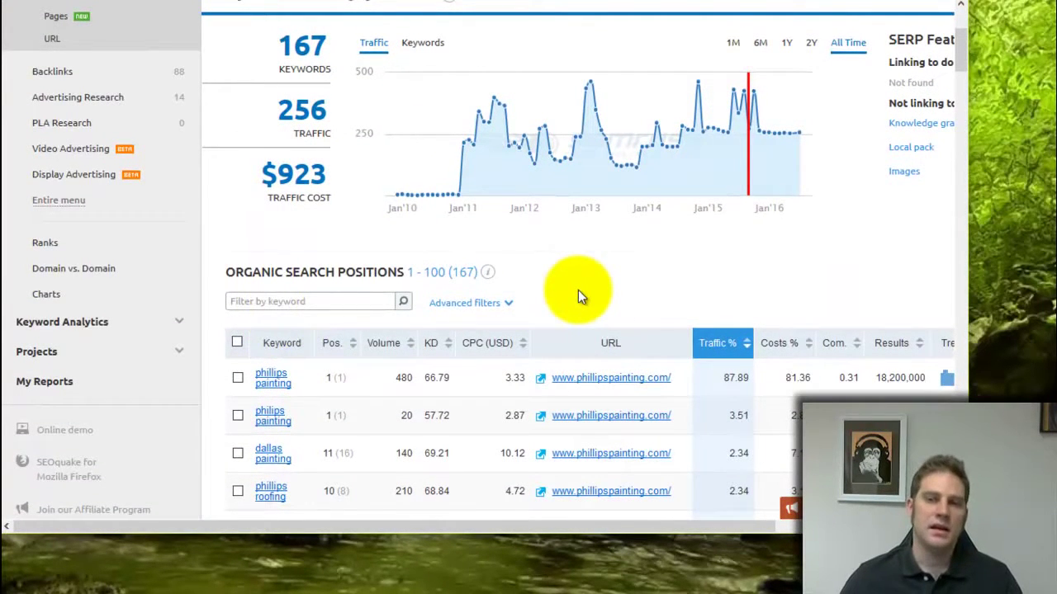
mouse_move(754, 116)
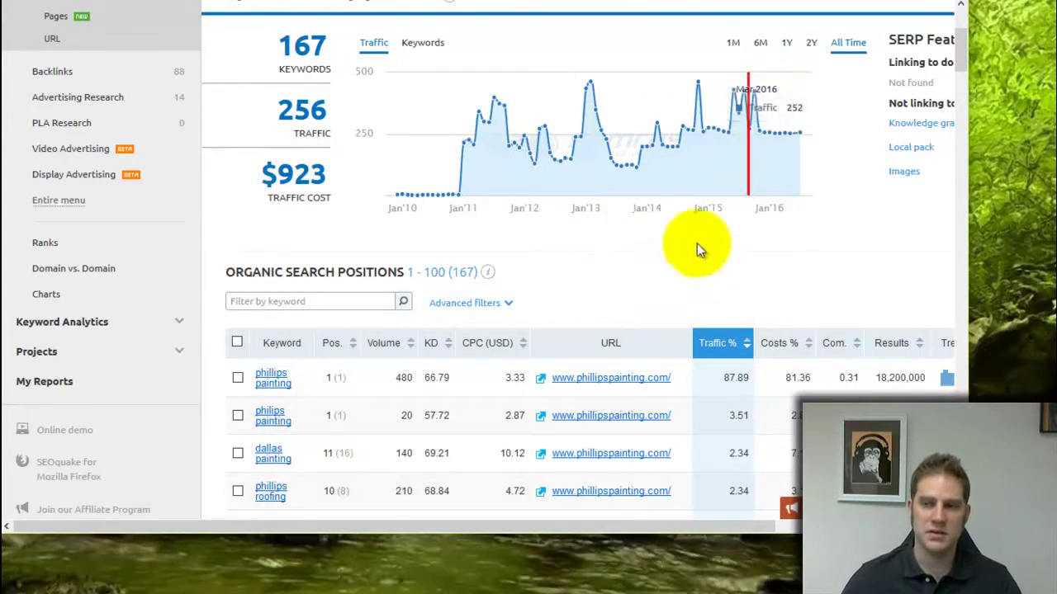
scroll(697, 244, "up", 3)
scroll(692, 228, "up", 1)
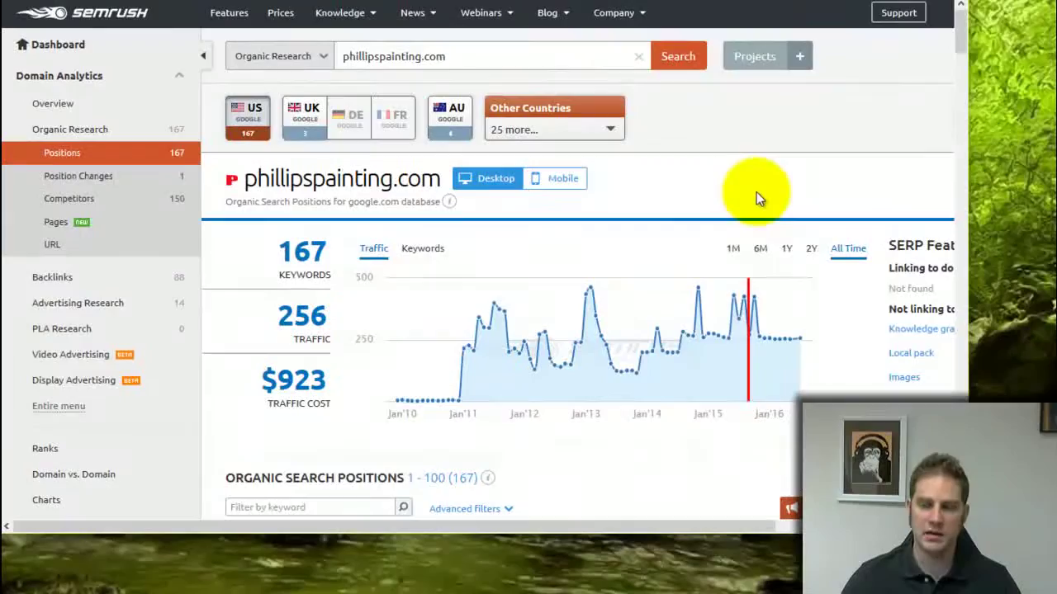
scroll(756, 191, "down", 3)
scroll(760, 203, "down", 2)
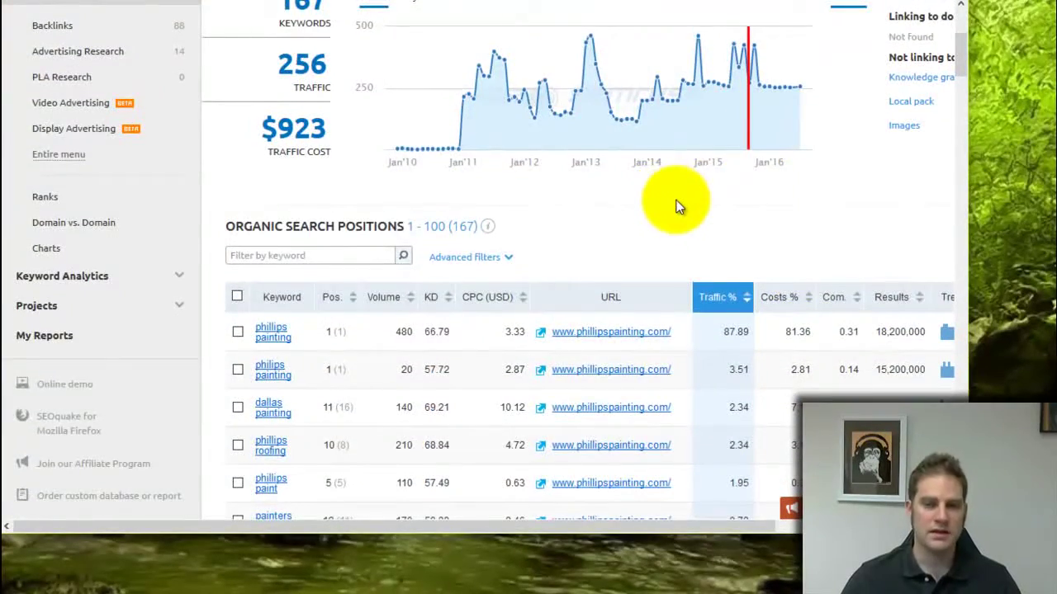
- Examine the Dallas painting keywords in the organic search positions table for their rank, search volume and cost per click
scroll(673, 205, "down", 1)
scroll(677, 208, "down", 2)
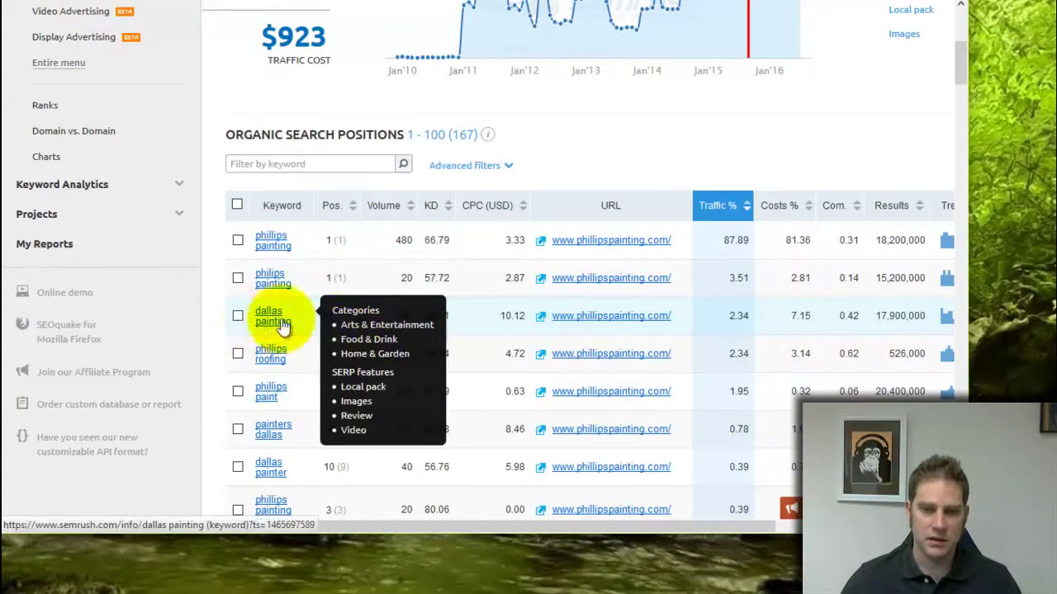
scroll(378, 322, "down", 1)
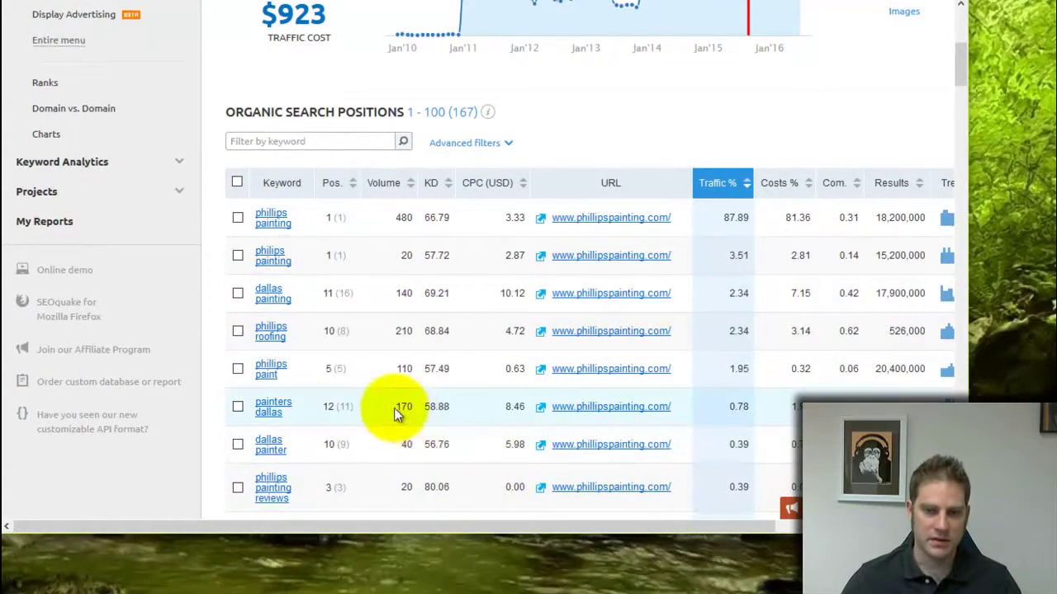
scroll(393, 408, "down", 3)
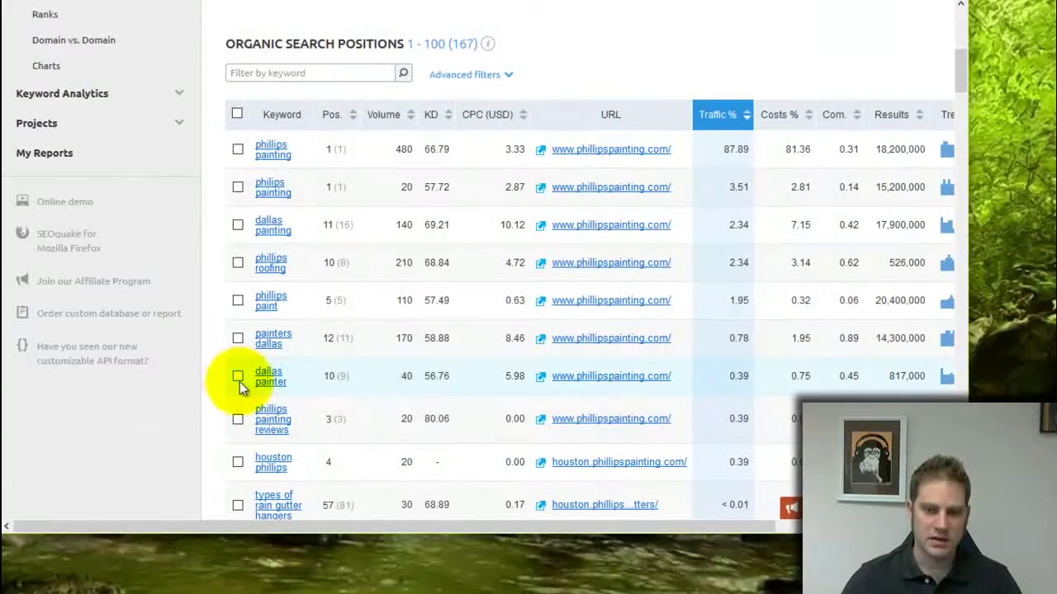
mouse_move(261, 385)
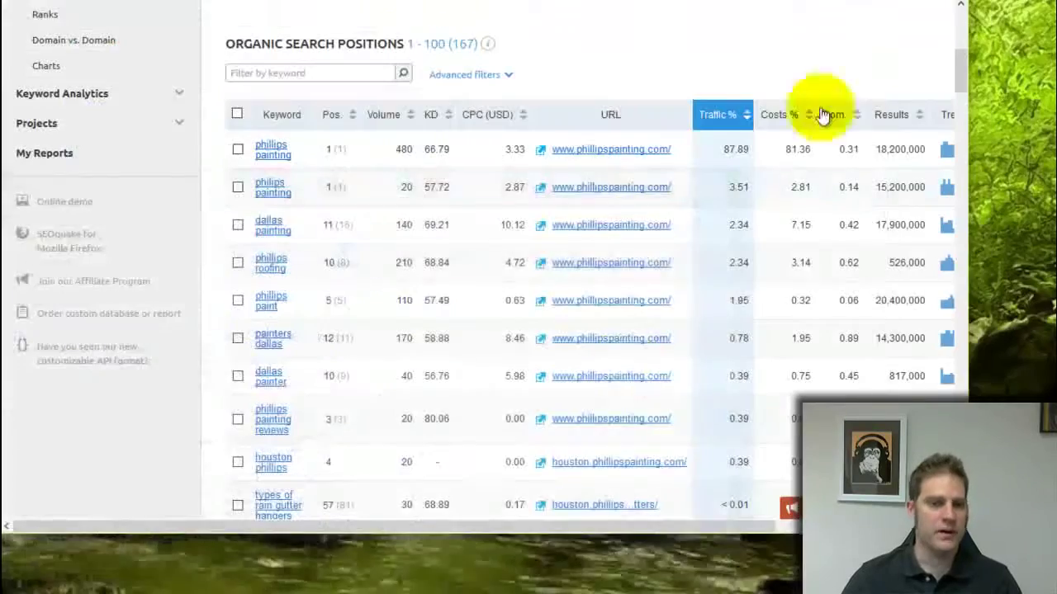
mouse_move(289, 381)
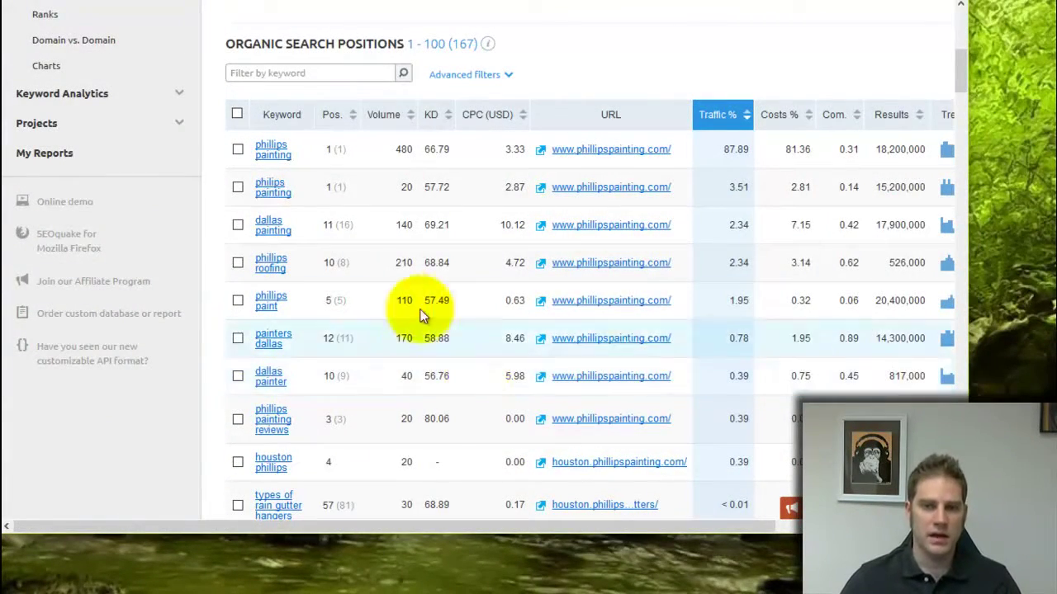
- Weigh the keyword positions against the keyword, traffic and traffic cost totals of phillipspainting.com
scroll(371, 264, "up", 1)
scroll(324, 371, "up", 2)
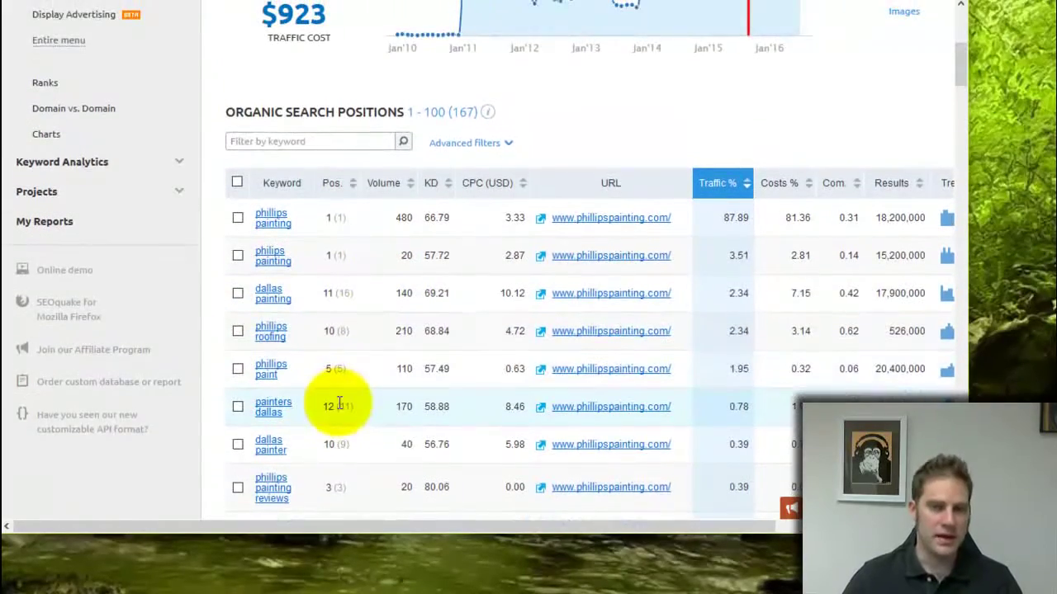
scroll(350, 383, "up", 5)
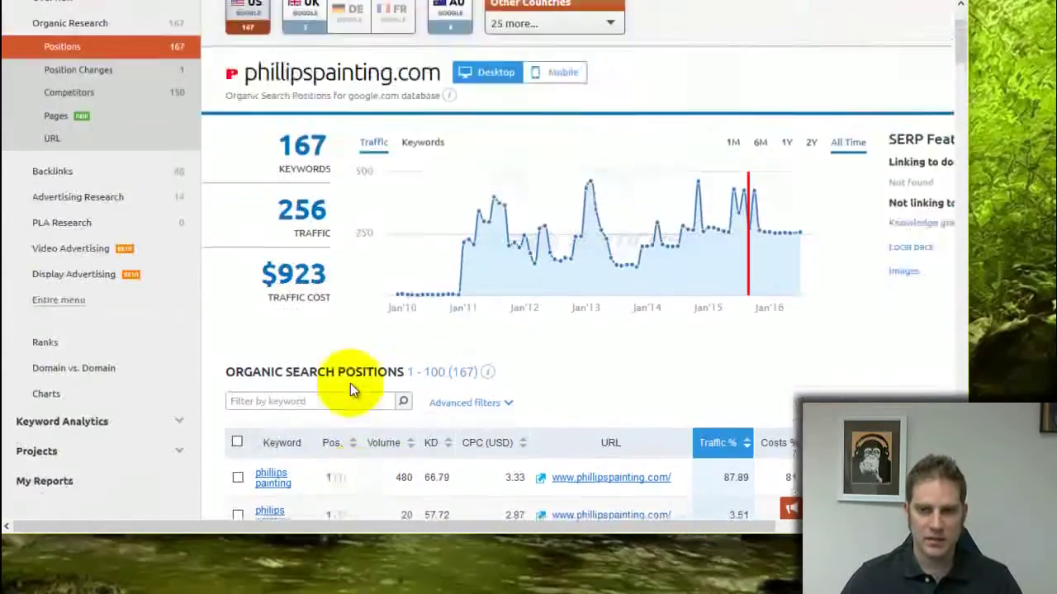
scroll(351, 381, "down", 1)
scroll(351, 381, "down", 1)
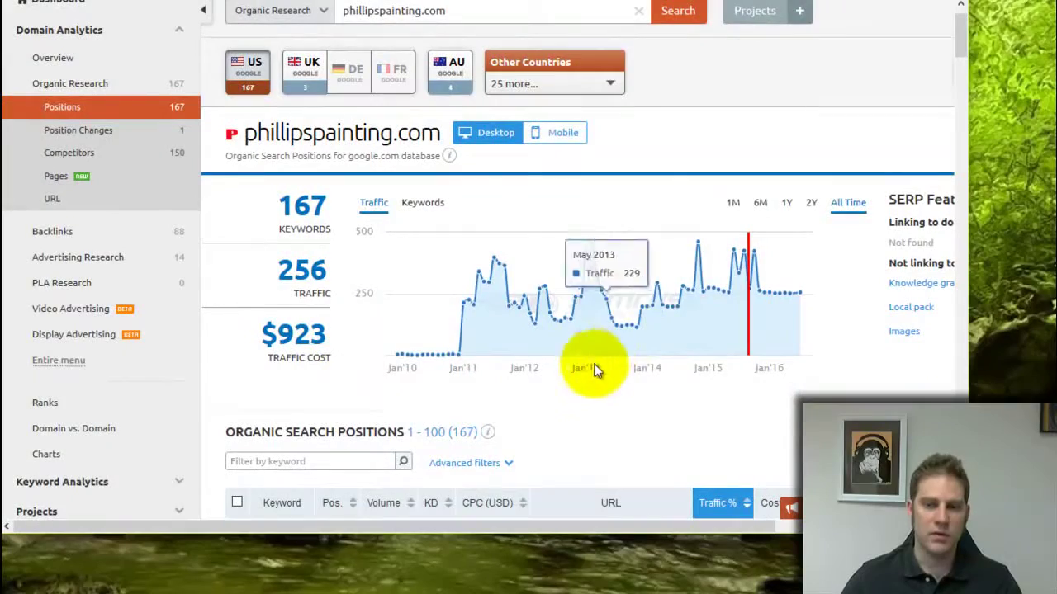
scroll(616, 398, "down", 5)
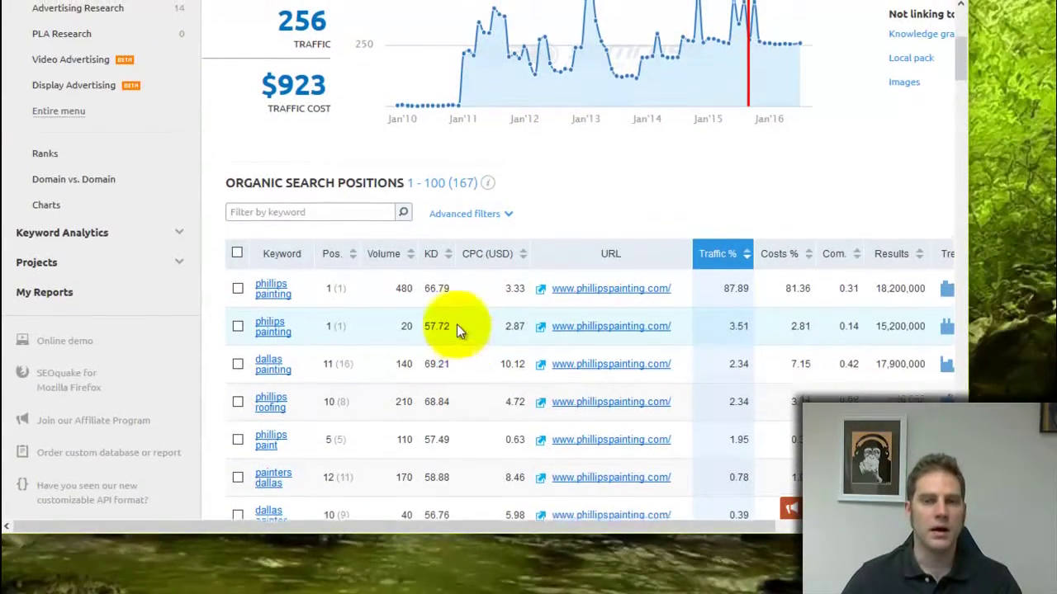
scroll(457, 324, "up", 6)
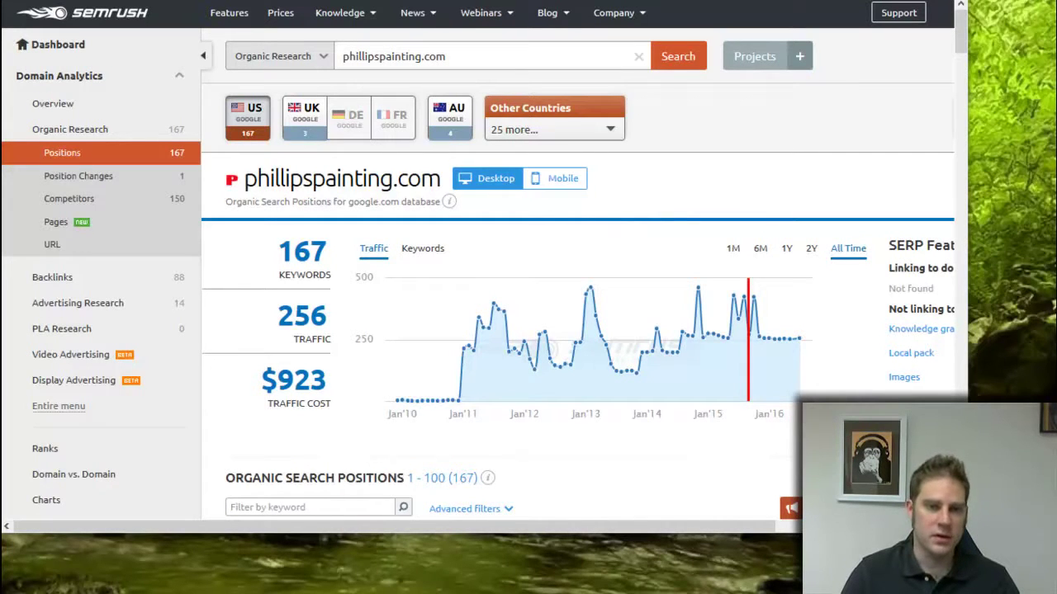
- Open the organic competitors report for phillipspainting.com and examine the competitor list and the competitor map
left_click(70, 199)
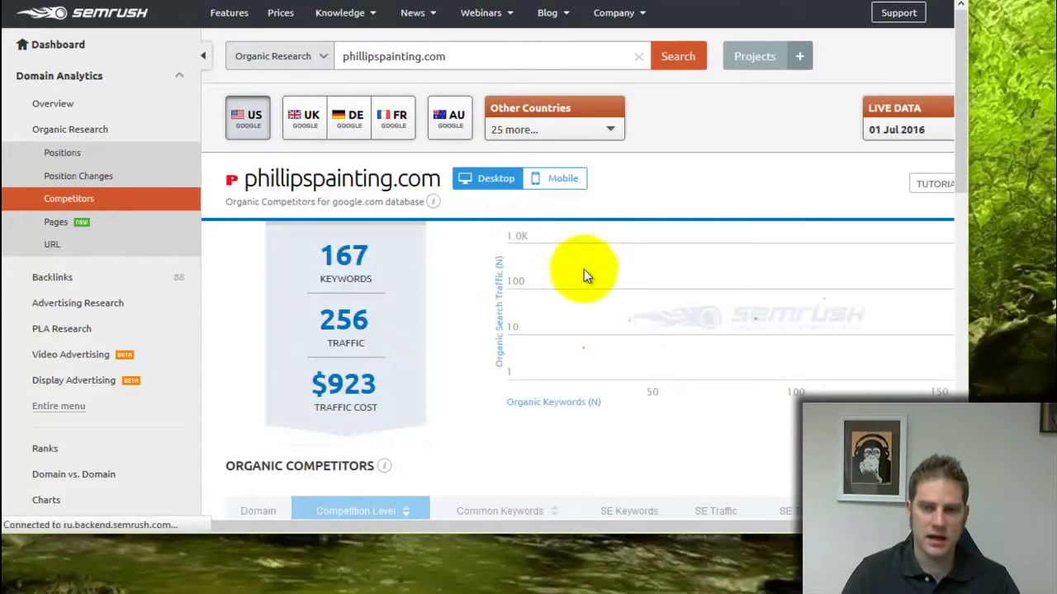
scroll(486, 243, "down", 5)
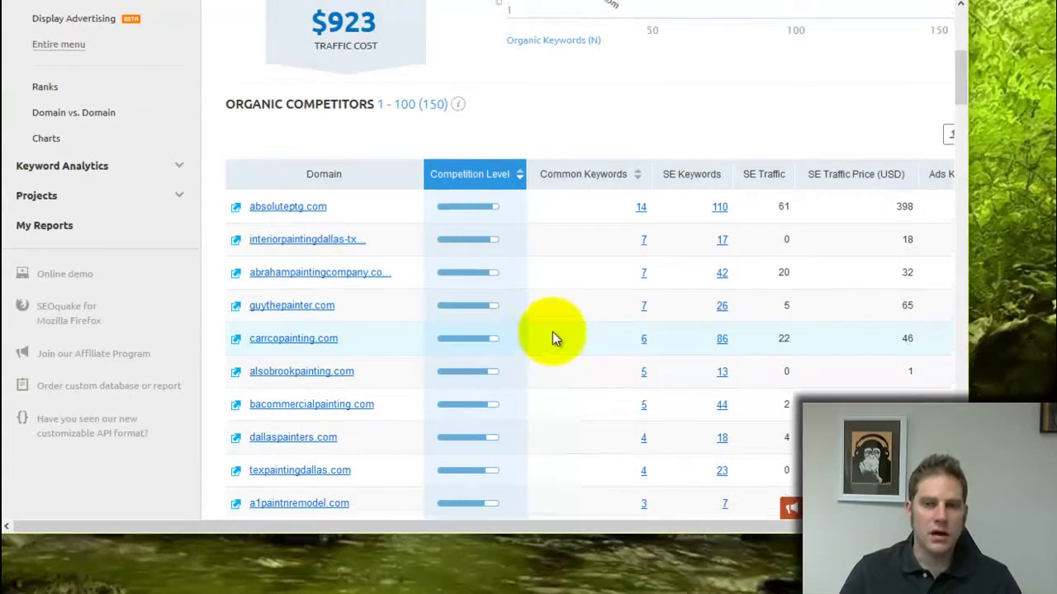
scroll(552, 332, "up", 5)
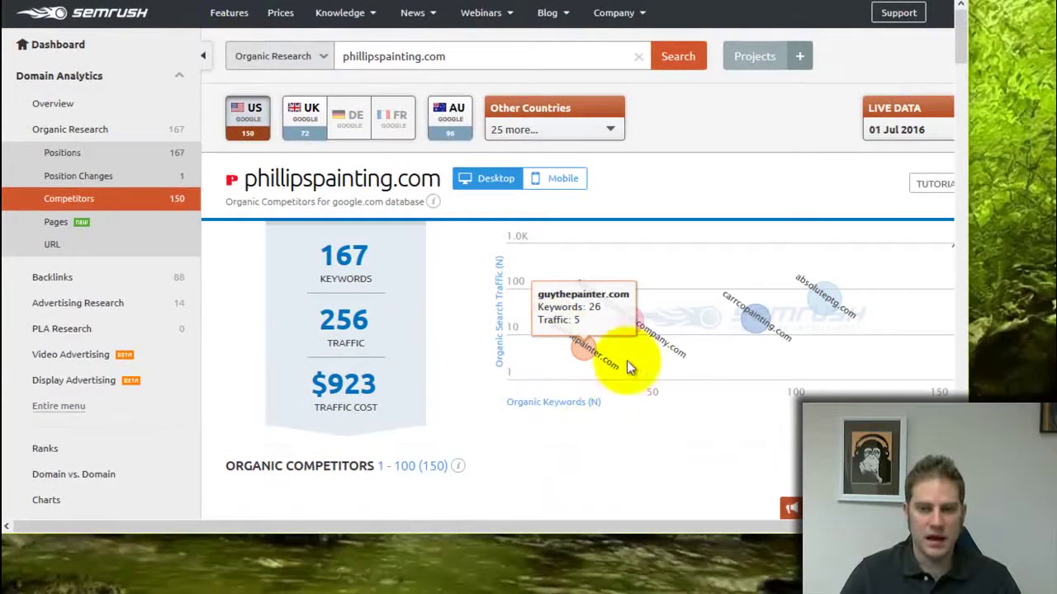
mouse_move(630, 322)
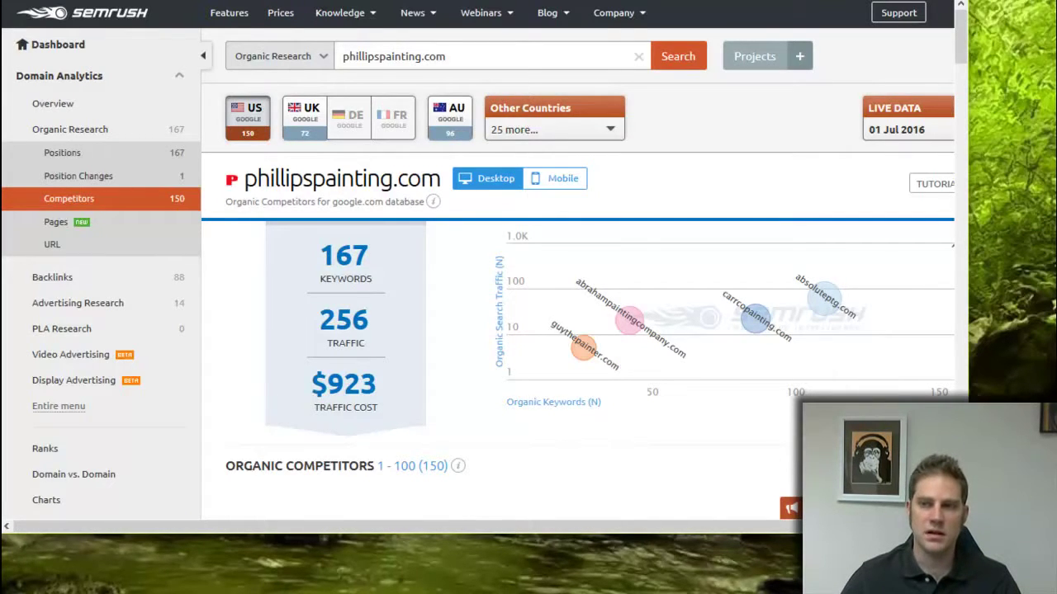
- Switch to the notes outline and show the tools listed under Other
key("super+Down")
left_click(206, 271)
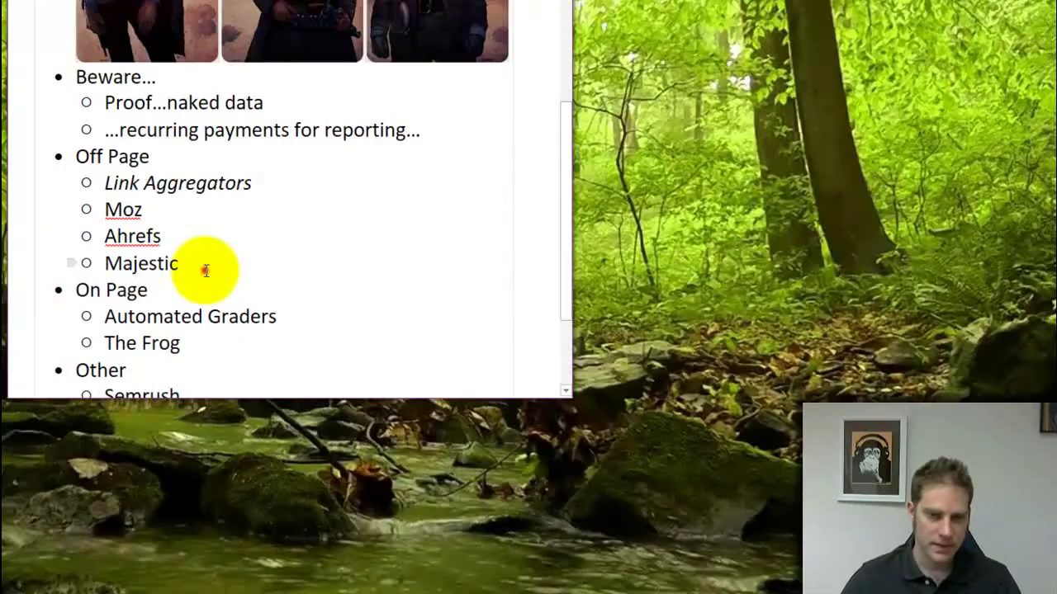
scroll(205, 271, "down", 3)
scroll(206, 269, "down", 1)
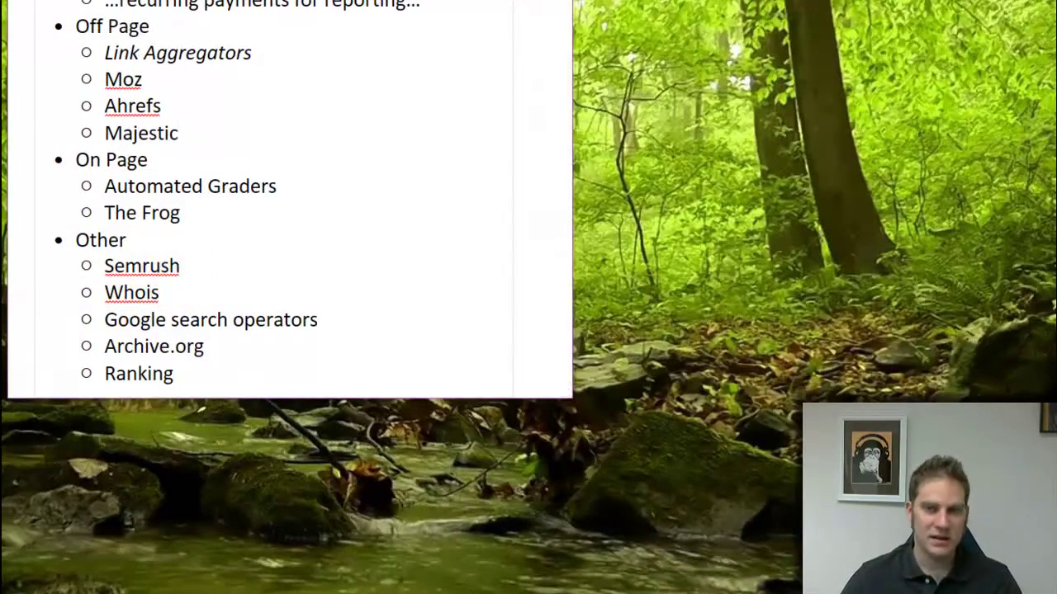
- Switch to the Whois page for phillipspainting.com and read its registry record
key("alt+Tab")
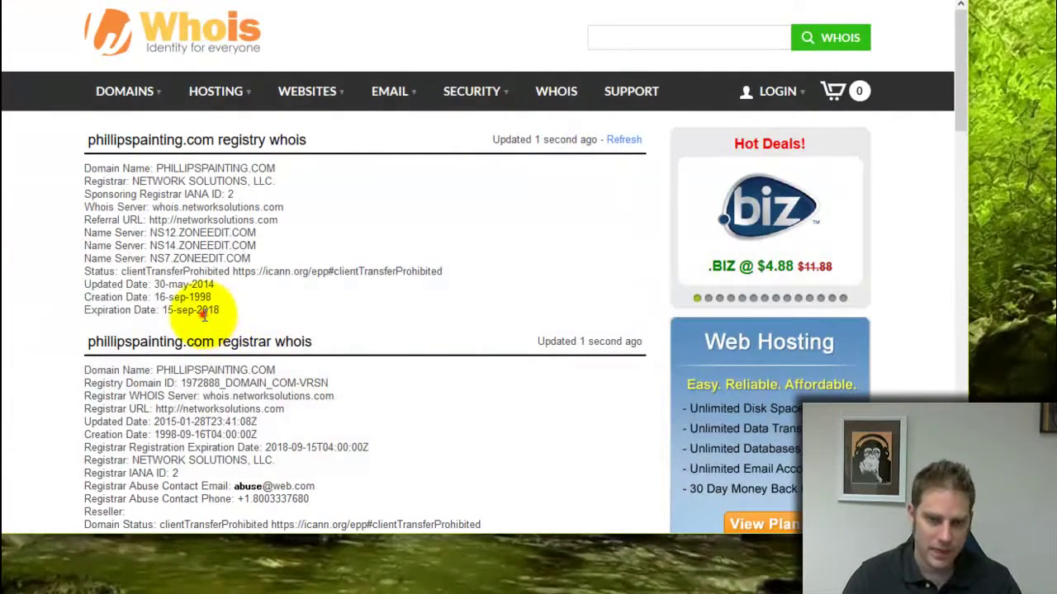
left_click_drag(188, 209, 205, 272)
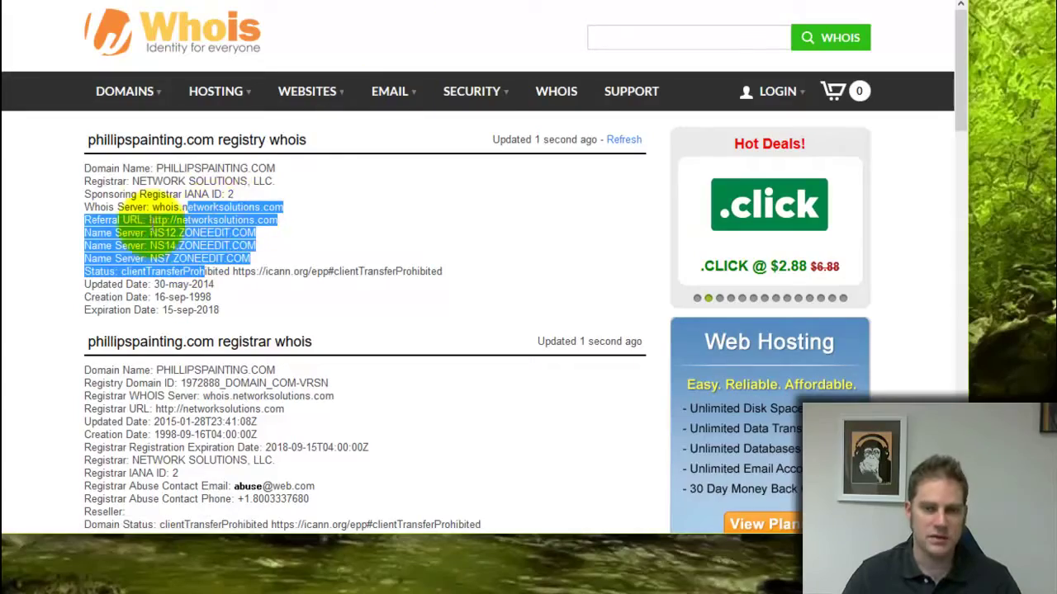
left_click(145, 221)
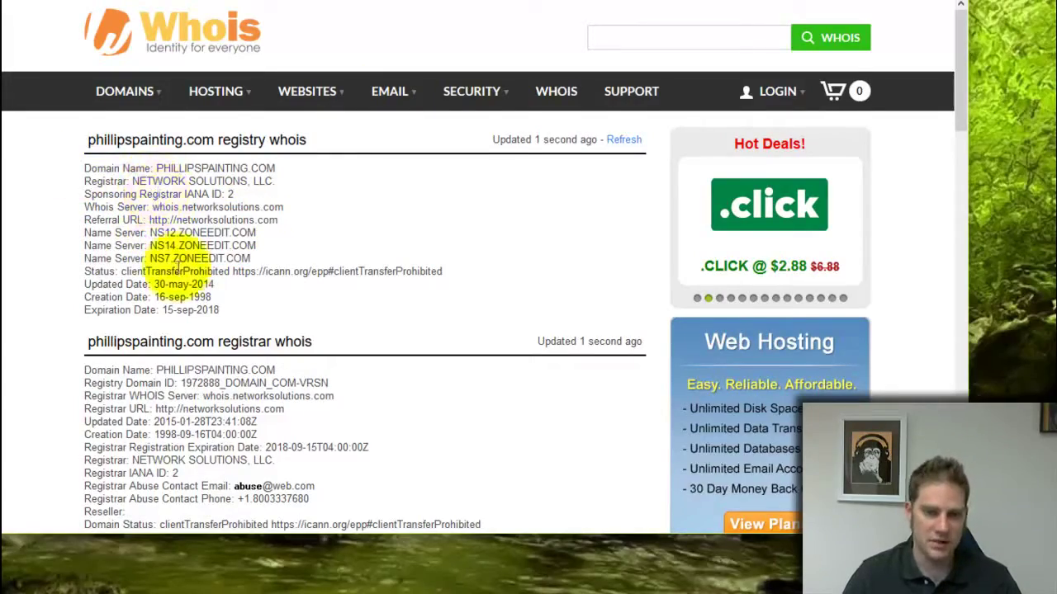
- Highlight the registrant and admin contact details in the registrar whois record and review who owns the domain
scroll(185, 262, "down", 4)
scroll(183, 263, "down", 1)
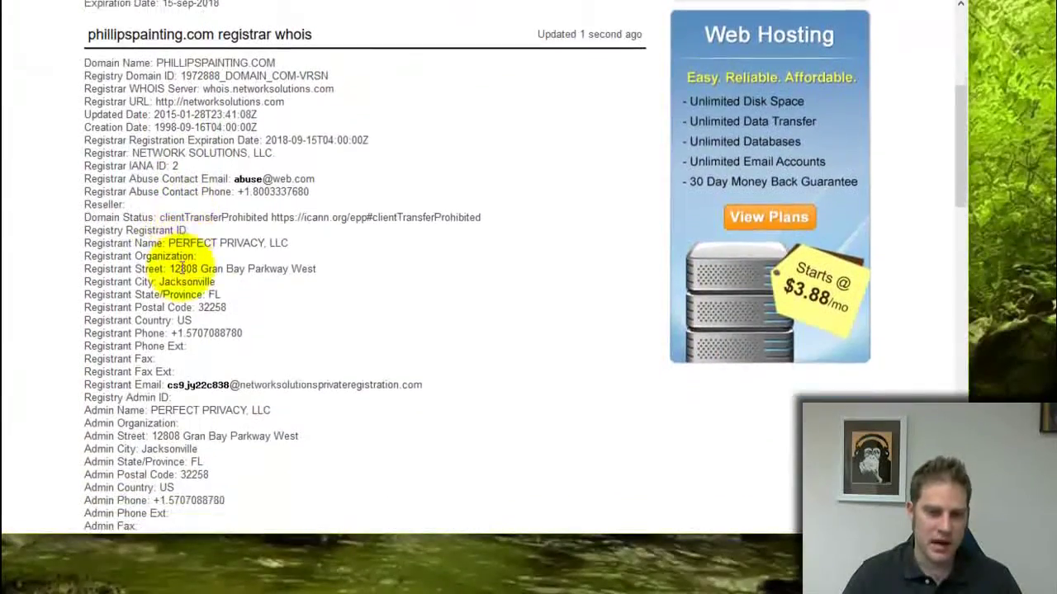
left_click_drag(165, 194, 217, 384)
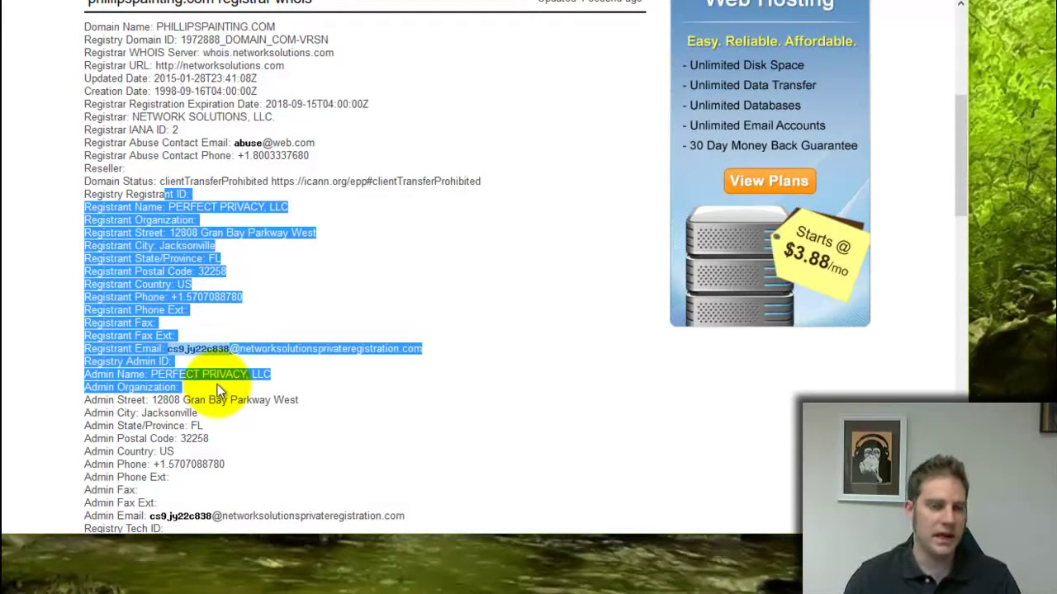
scroll(222, 393, "down", 1)
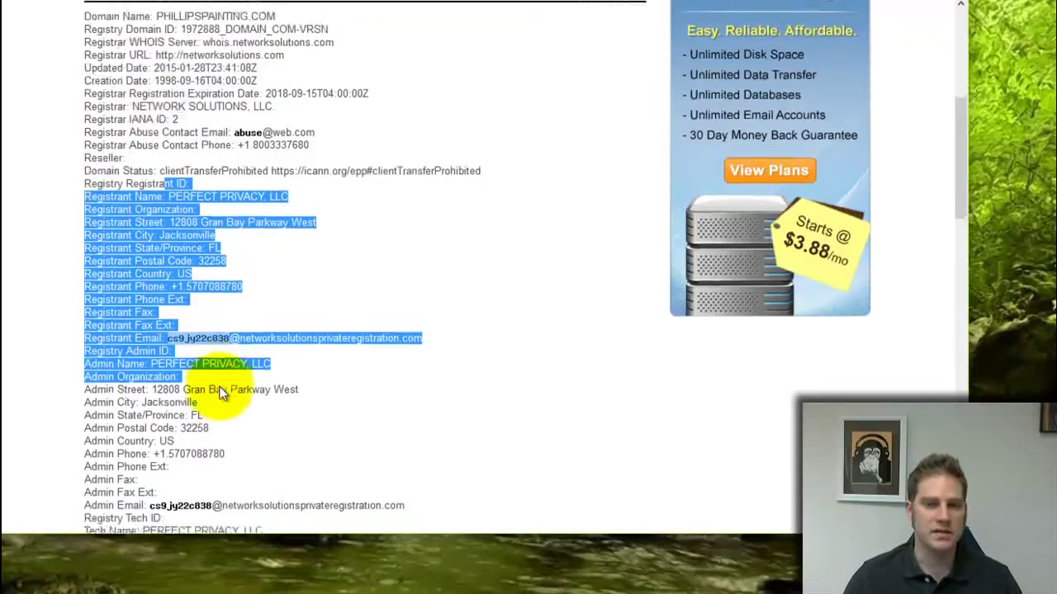
scroll(221, 391, "up", 4)
scroll(124, 381, "down", 4)
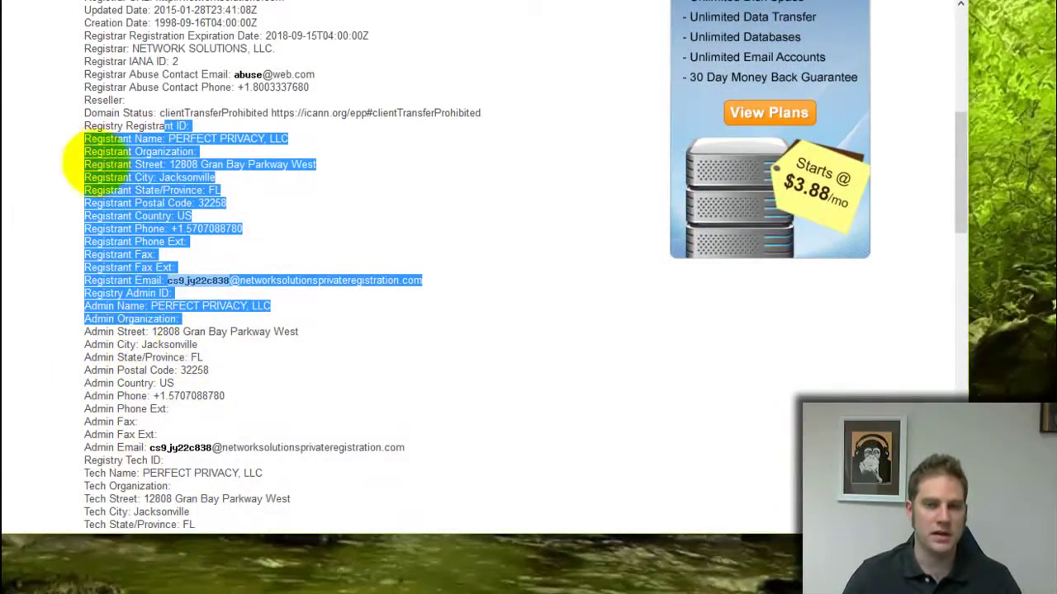
scroll(165, 239, "up", 2)
scroll(166, 243, "up", 1)
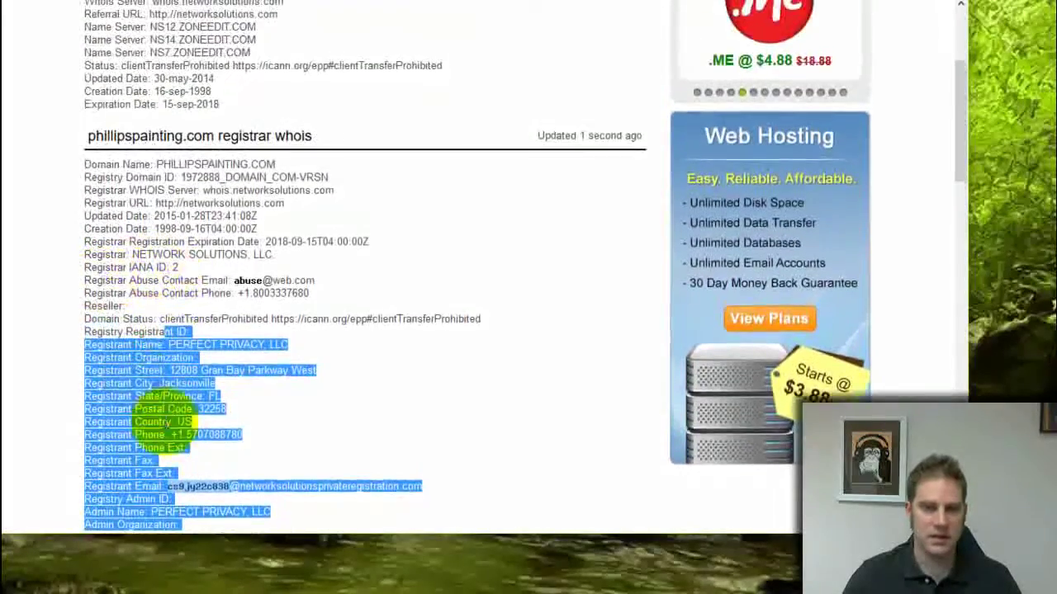
scroll(223, 236, "up", 3)
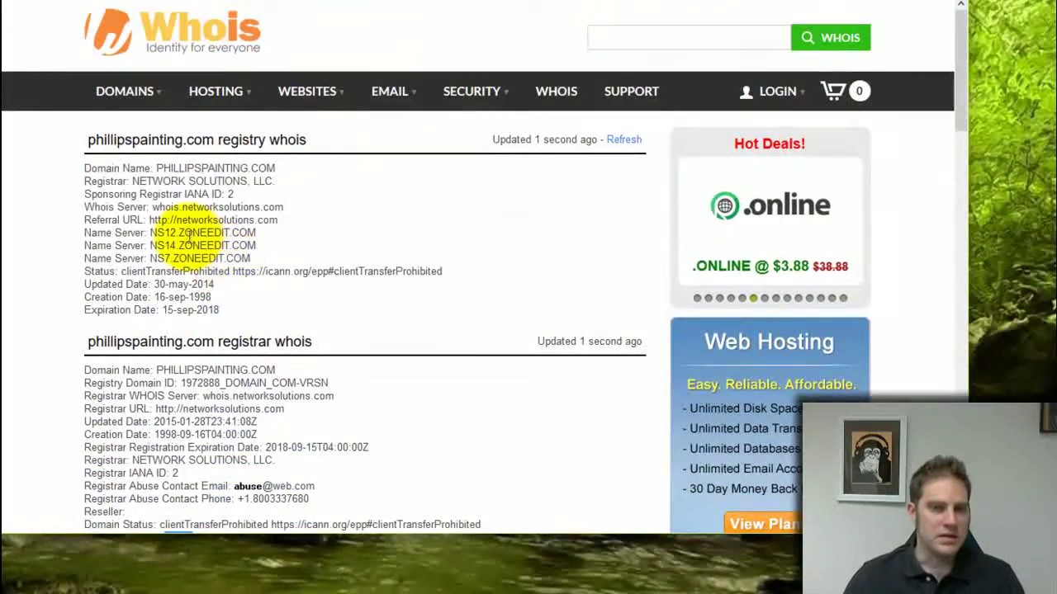
- Highlight the name servers and the creation date in the phillipspainting.com registry record
left_click_drag(154, 233, 269, 245)
left_click(252, 240)
left_click_drag(176, 233, 213, 233)
left_click_drag(84, 233, 92, 262)
left_click(271, 272)
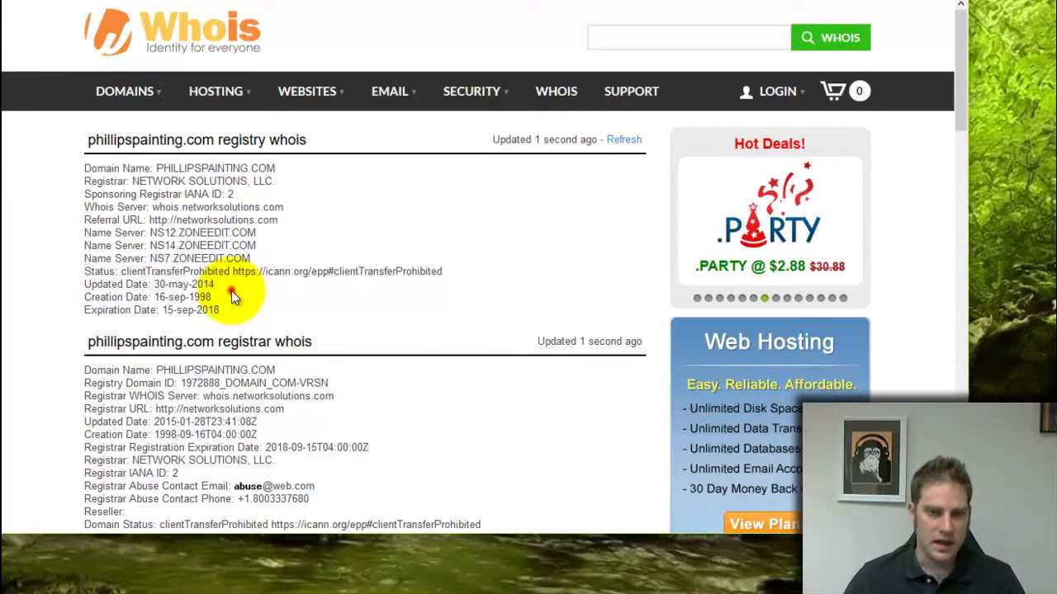
left_click_drag(153, 297, 223, 308)
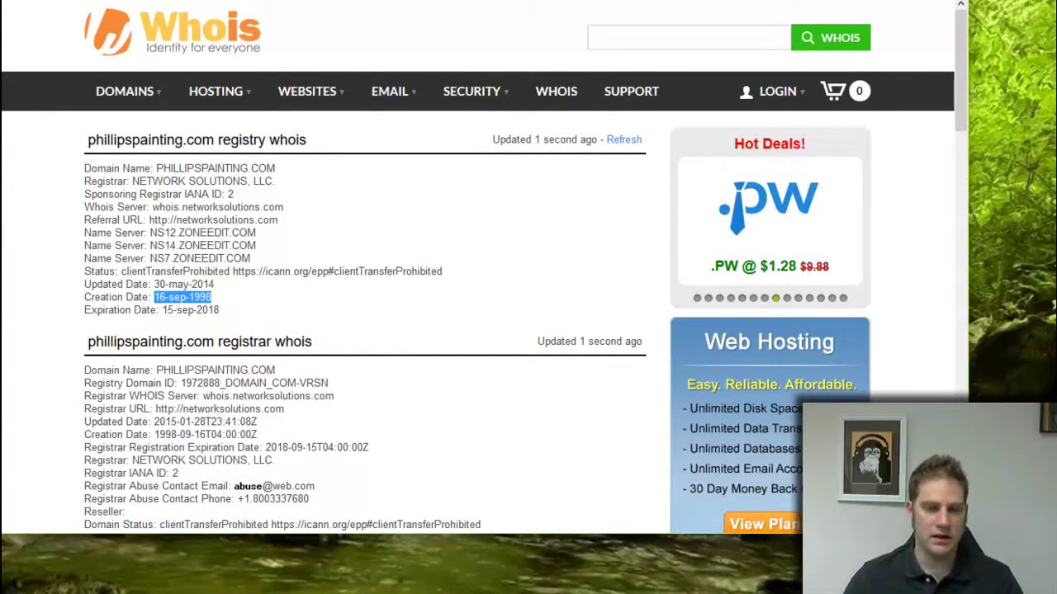
- Check the notes outline for the tool that follows Whois and return to the browser
mouse_move(388, 592)
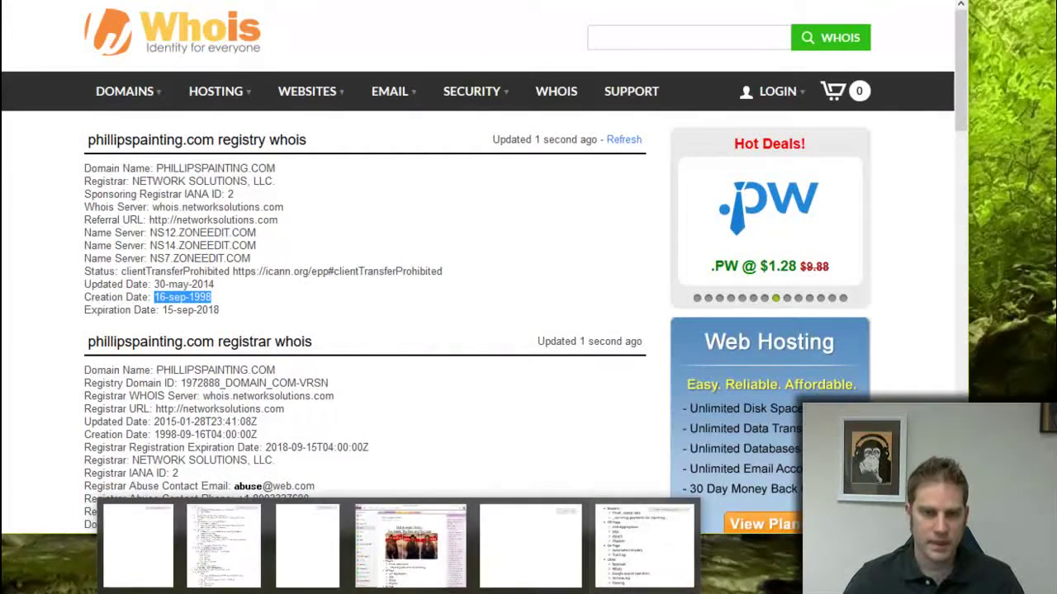
left_click(690, 541)
left_click(256, 244)
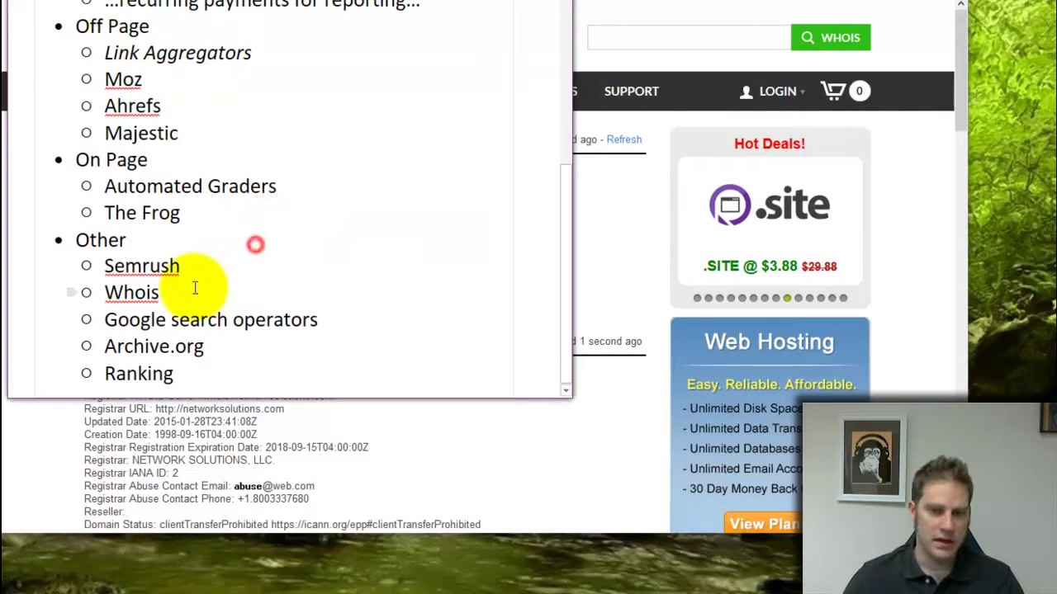
left_click(600, 275)
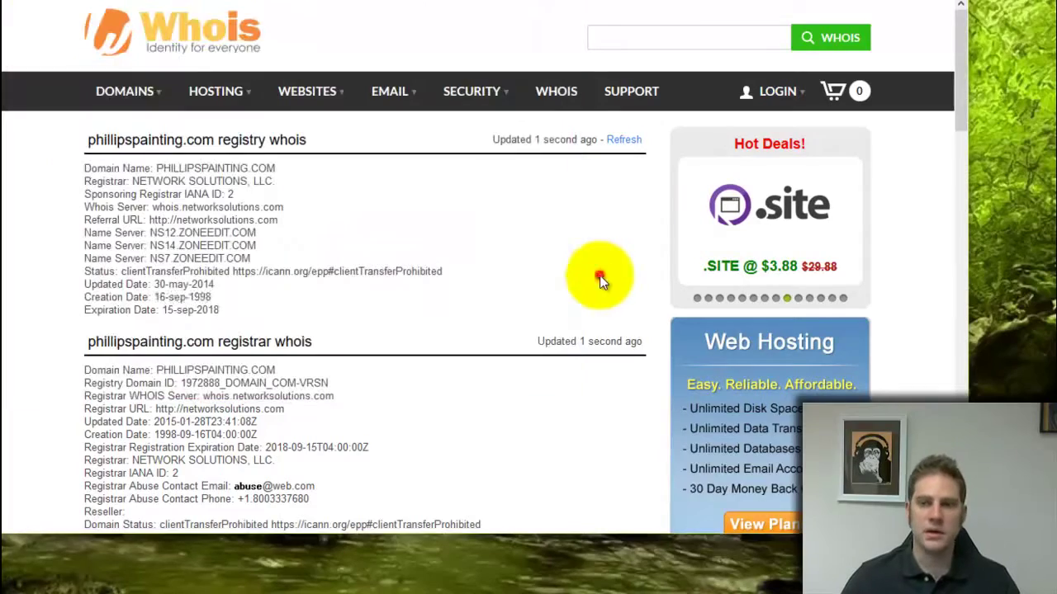
left_click(727, 0)
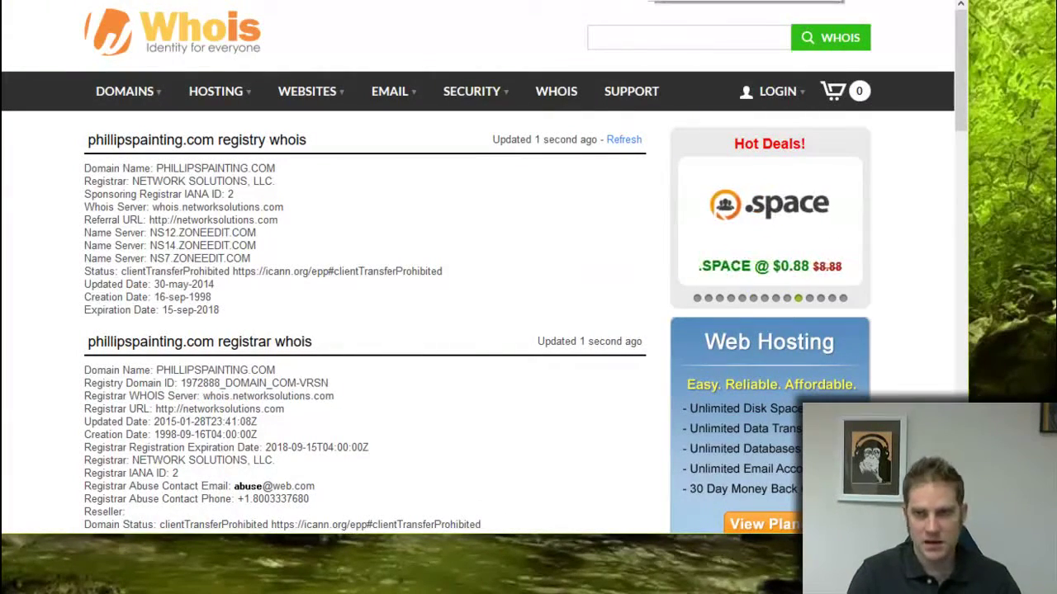
- Search Google for site:phillipspainting.com and look through the indexed pages
type("site:")
type("phillipspainting.com")
key("Return")
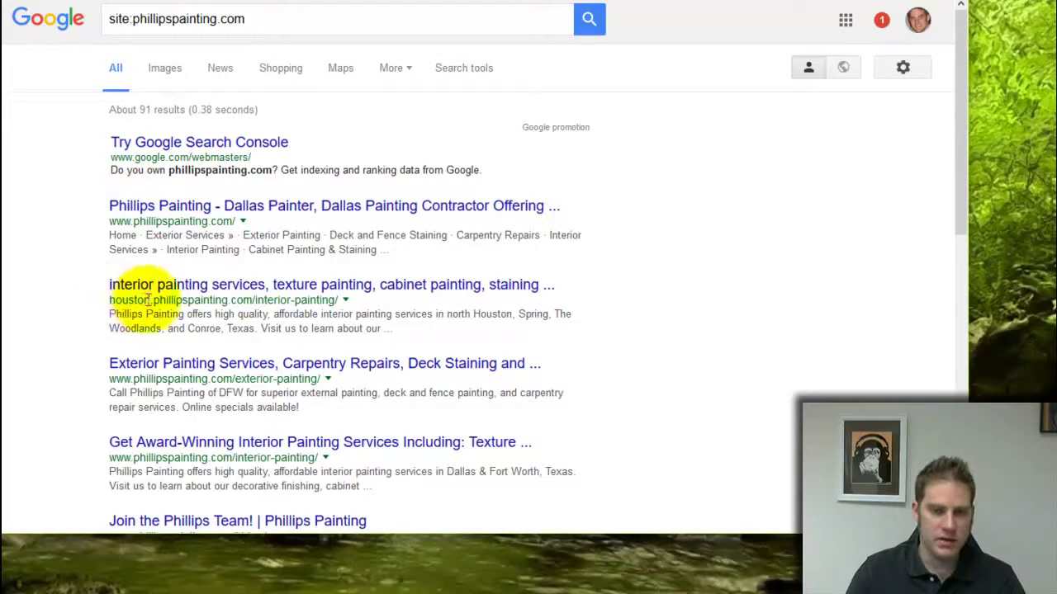
scroll(75, 325, "down", 3)
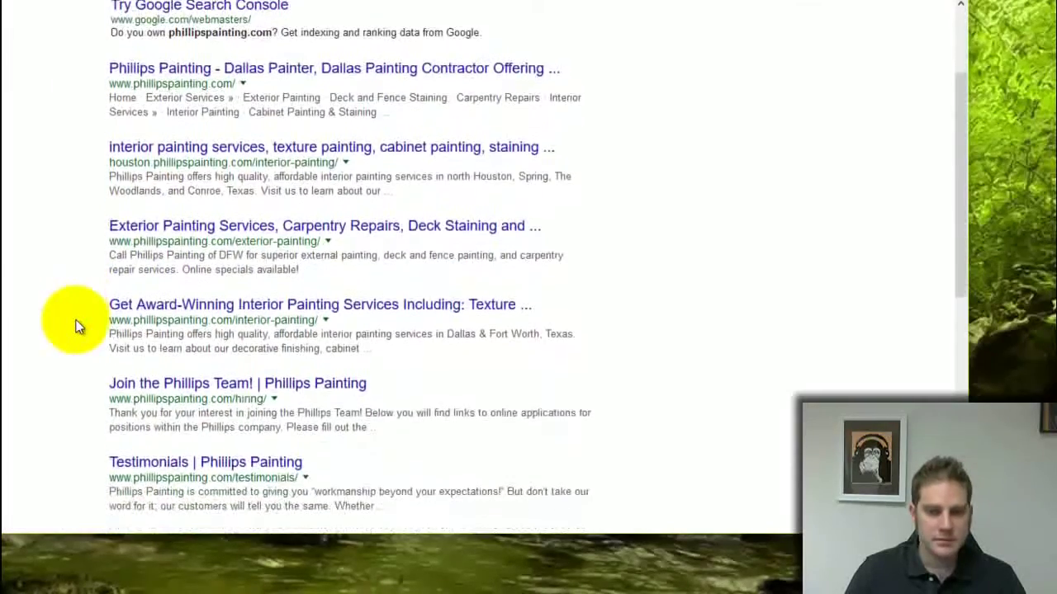
scroll(75, 325, "down", 4)
scroll(75, 325, "up", 1)
scroll(75, 325, "up", 10)
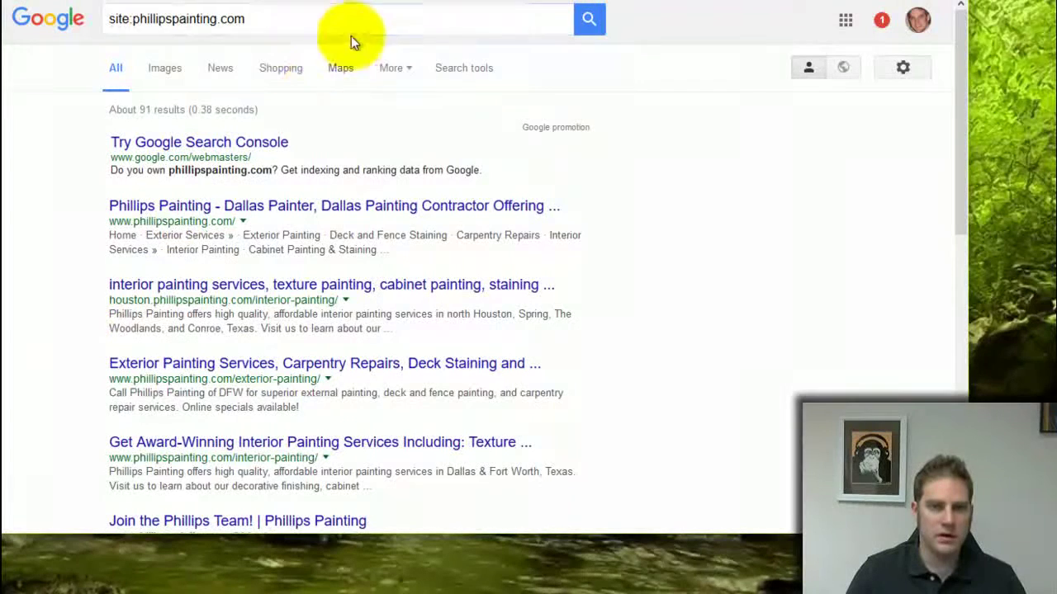
- Narrow the Google search to site:phillipspainting.com dallas painter
left_click(285, 29)
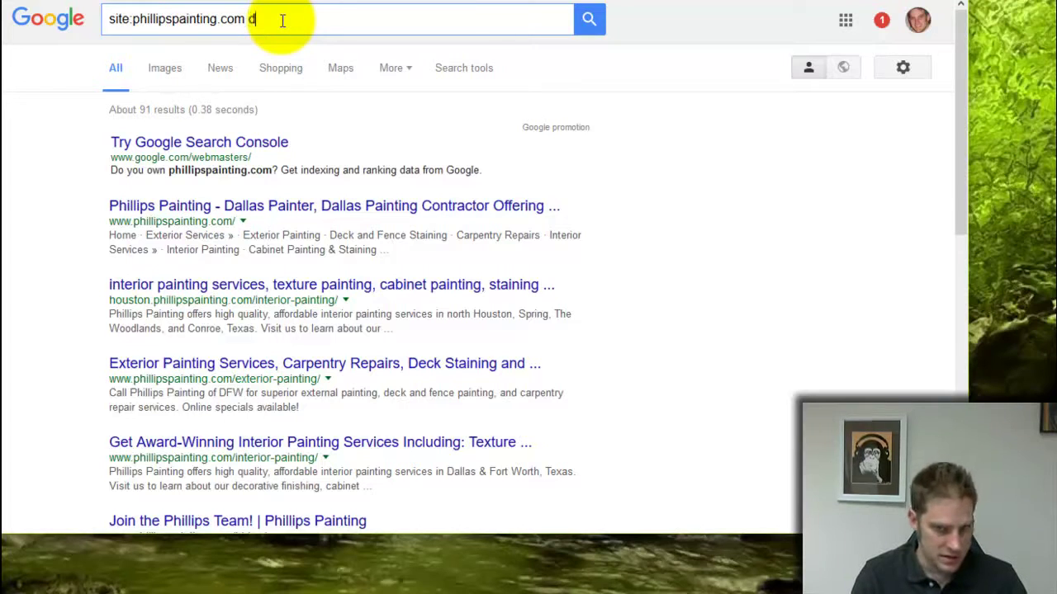
type("dallas painter")
key("Return")
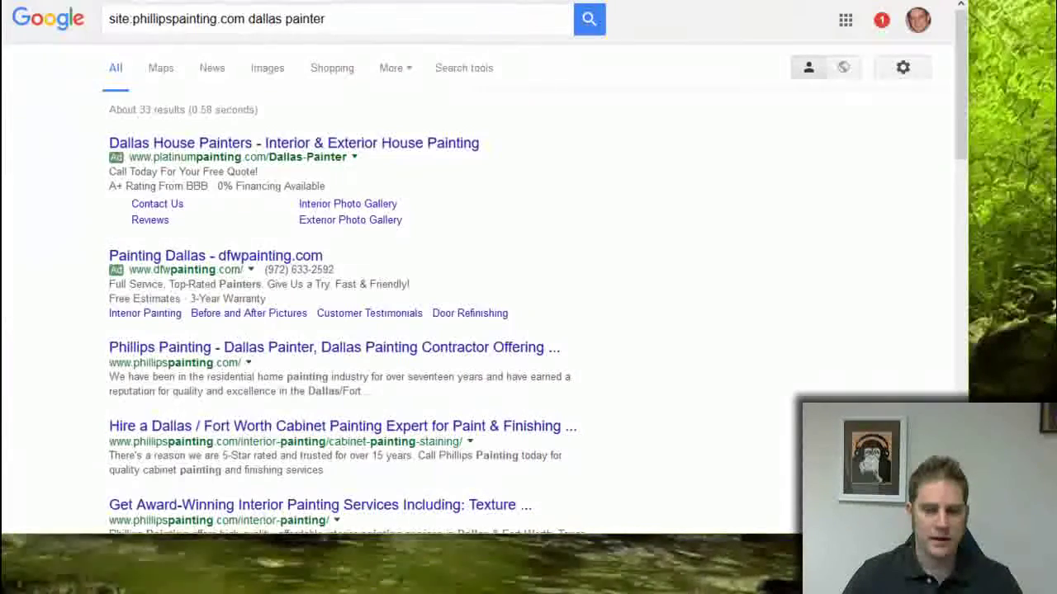
- Check the notes outline for the tool that follows Google search operators and return to the browser
left_click(370, 274)
left_click(291, 220)
left_click(220, 291)
left_click(194, 336)
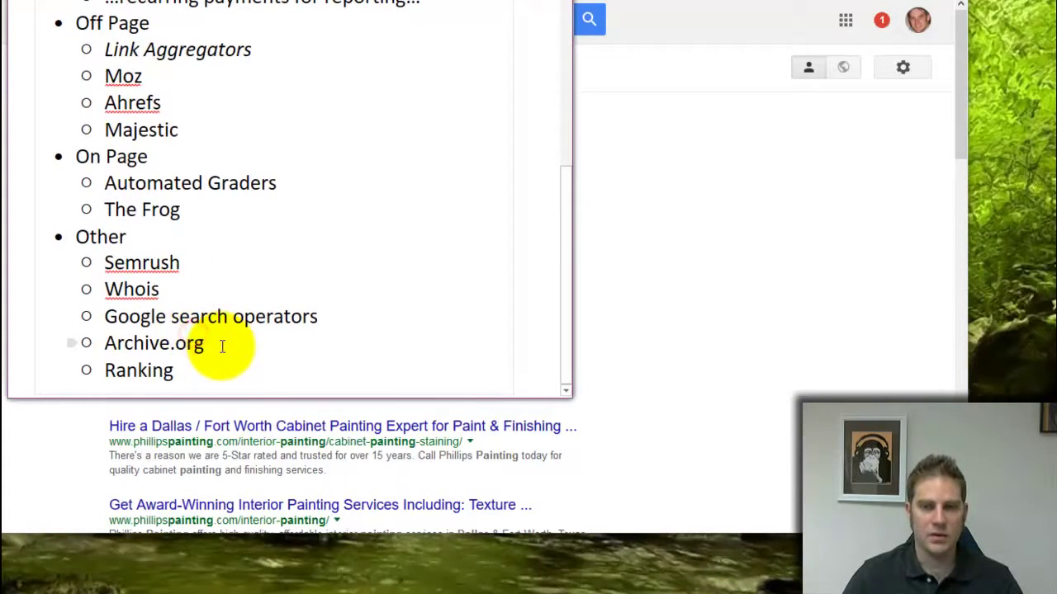
left_click(613, 314)
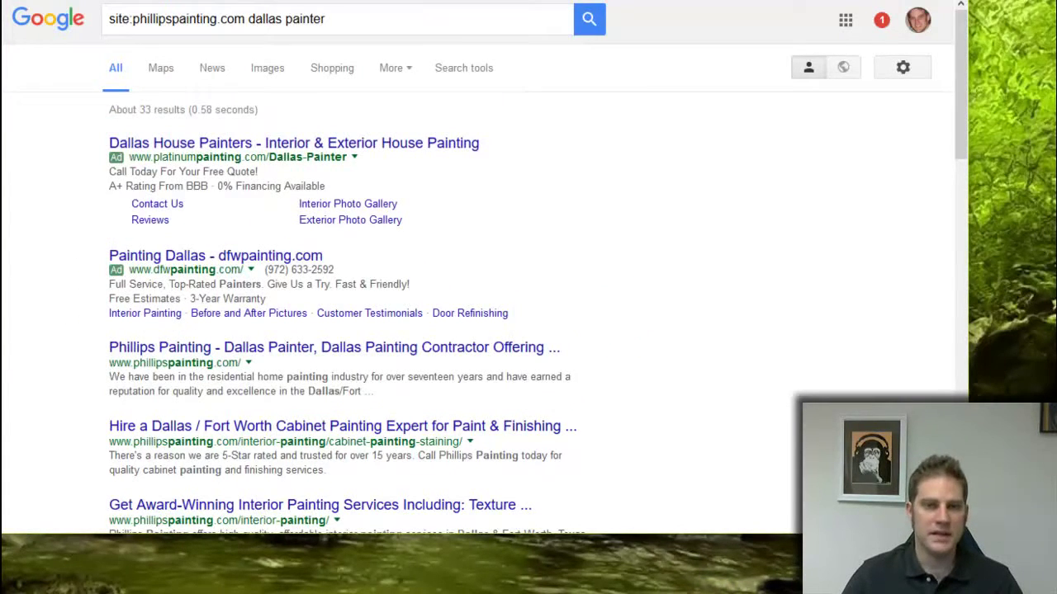
- Open archive.org and look up phillipspainting.com in the Wayback Machine
type("archive.org")
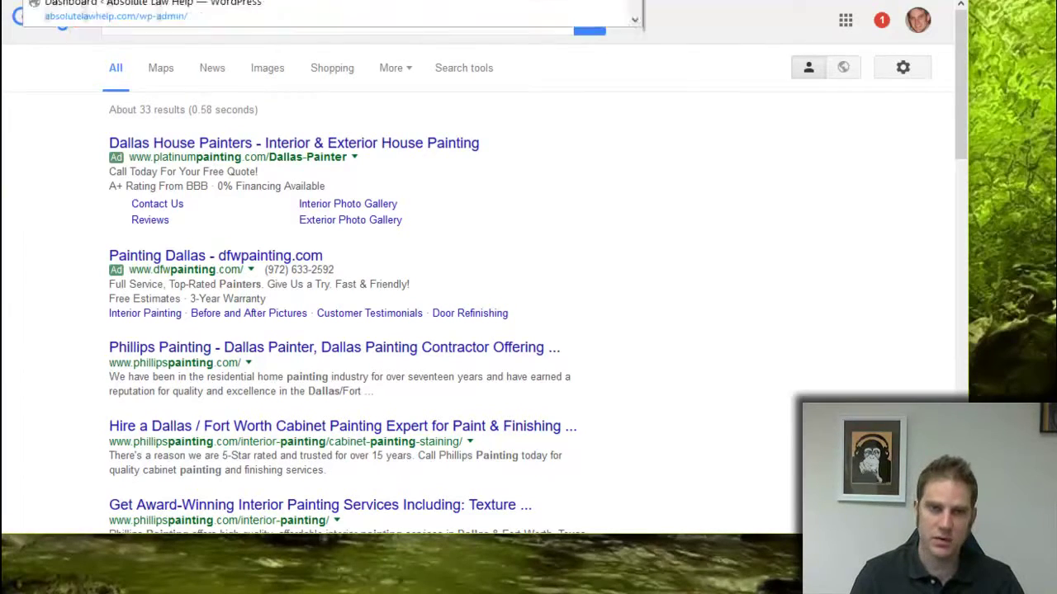
key("Return")
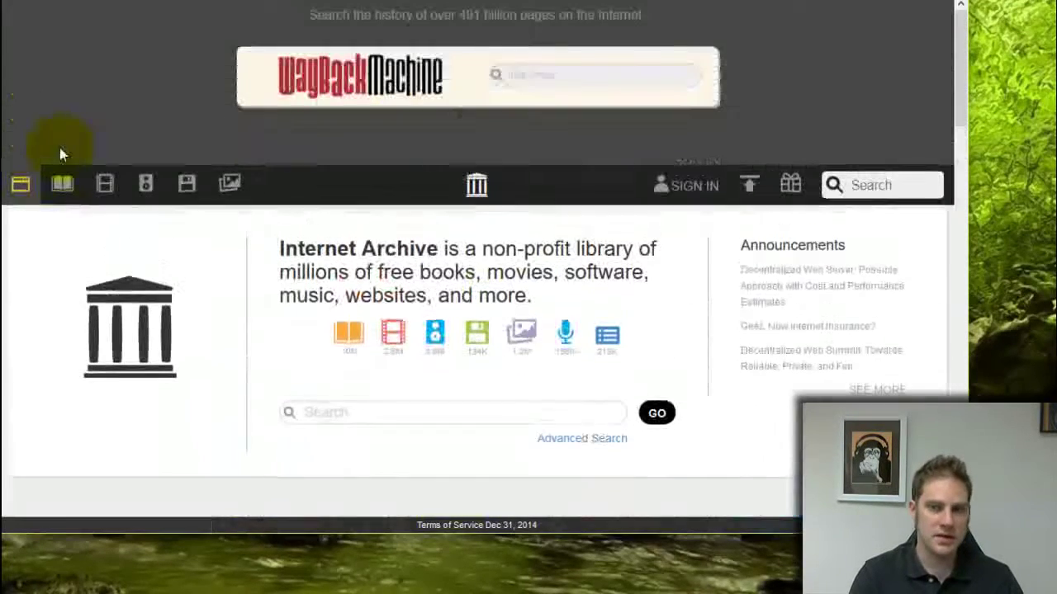
left_click(532, 72)
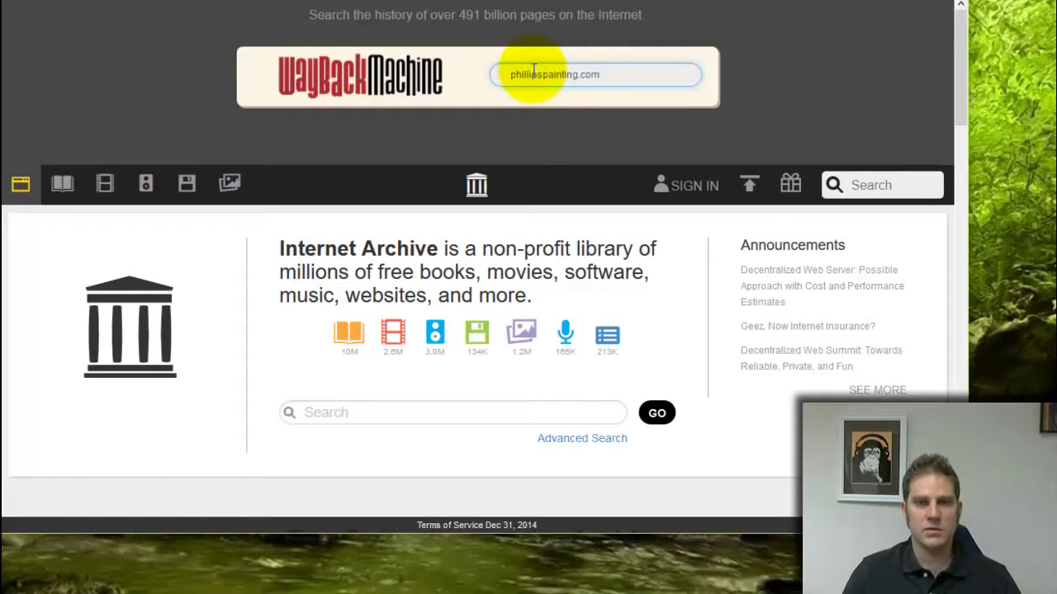
type("phillipspainting.com")
key("Return")
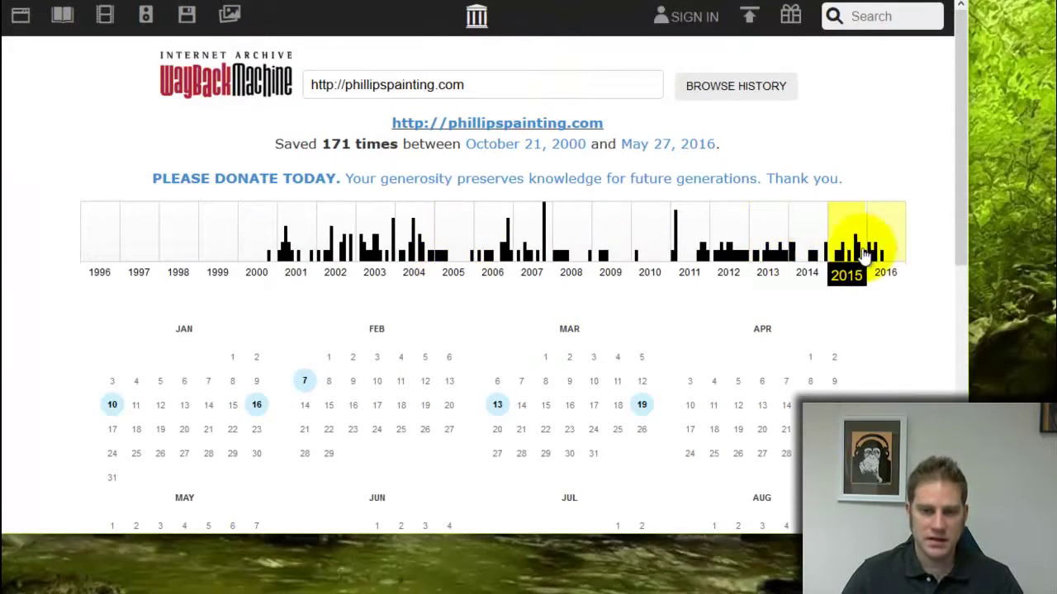
- Open the January 16, 2016 snapshot of phillipspainting.com and look through the archived homepage
mouse_move(107, 406)
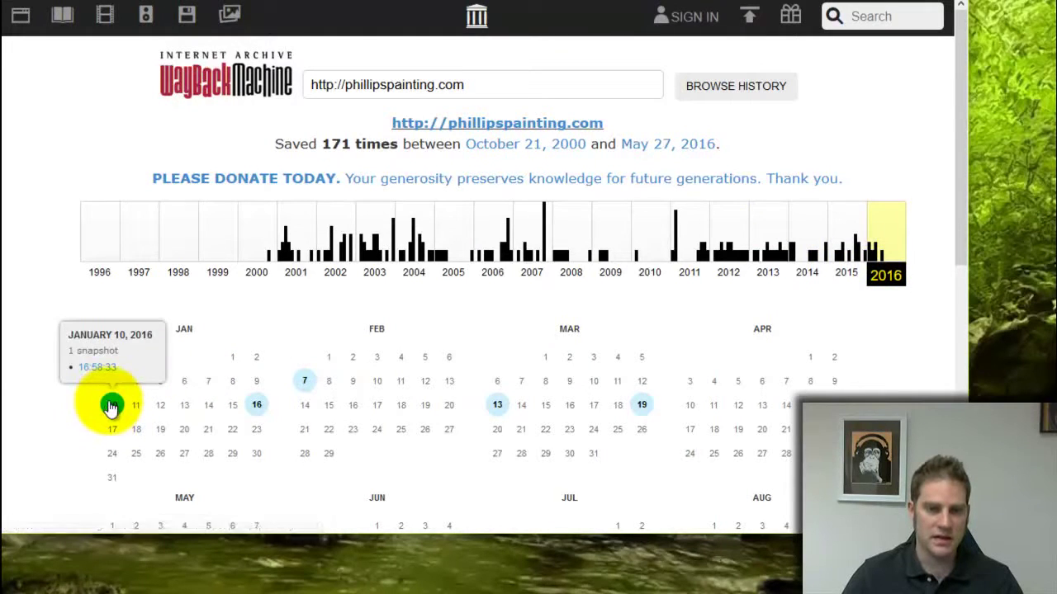
left_click(110, 407)
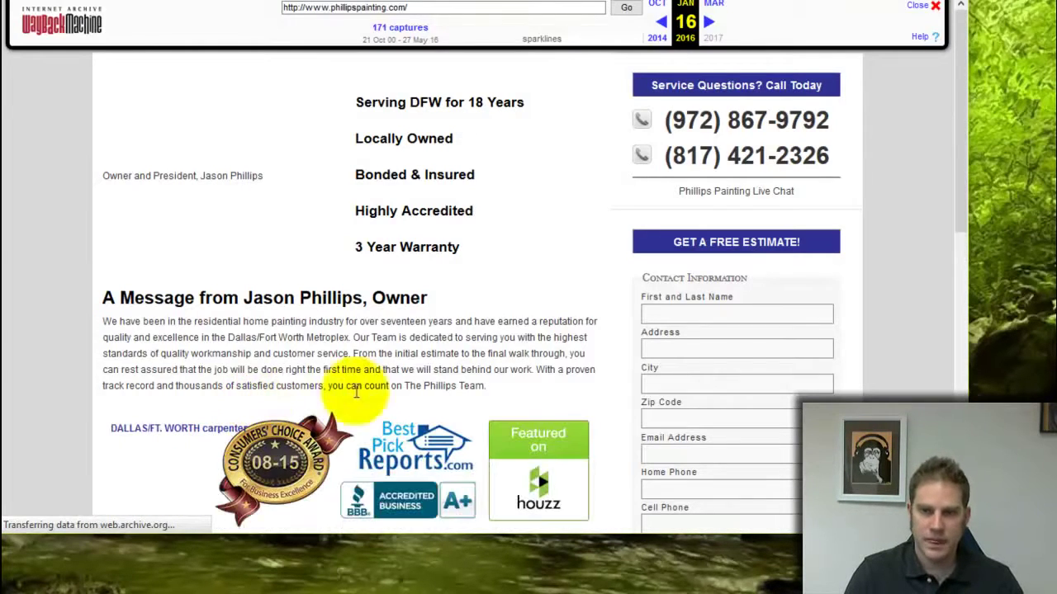
scroll(82, 274, "down", 8)
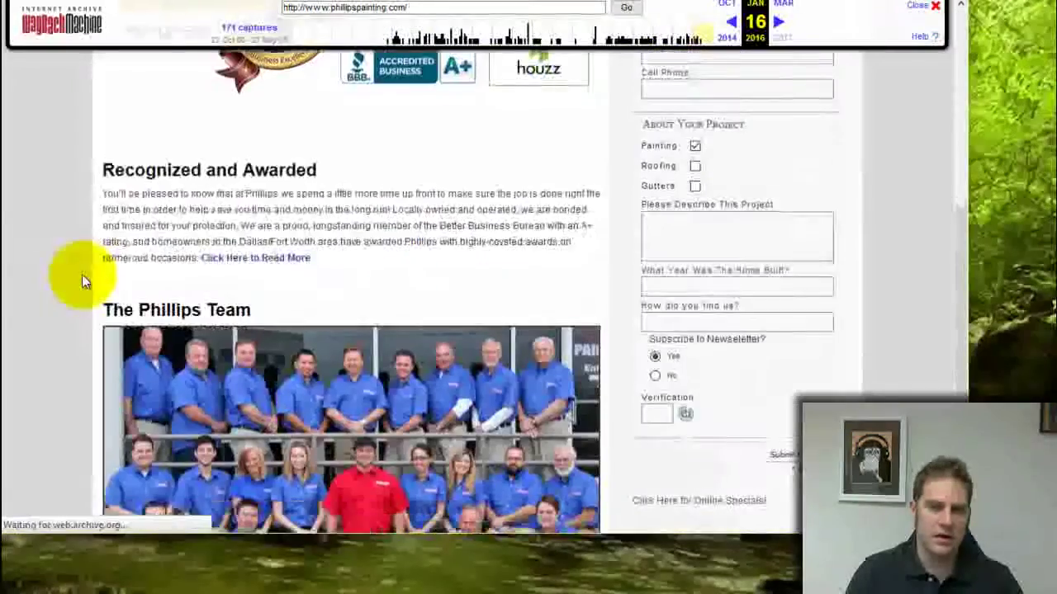
scroll(56, 285, "down", 3)
scroll(55, 286, "up", 15)
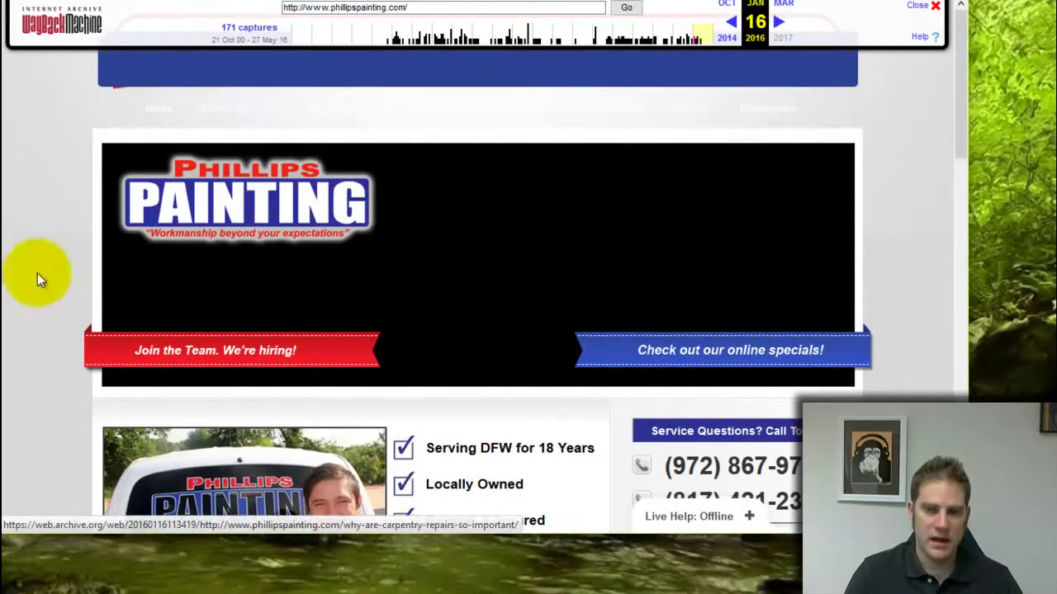
scroll(85, 276, "down", 4)
scroll(85, 275, "up", 4)
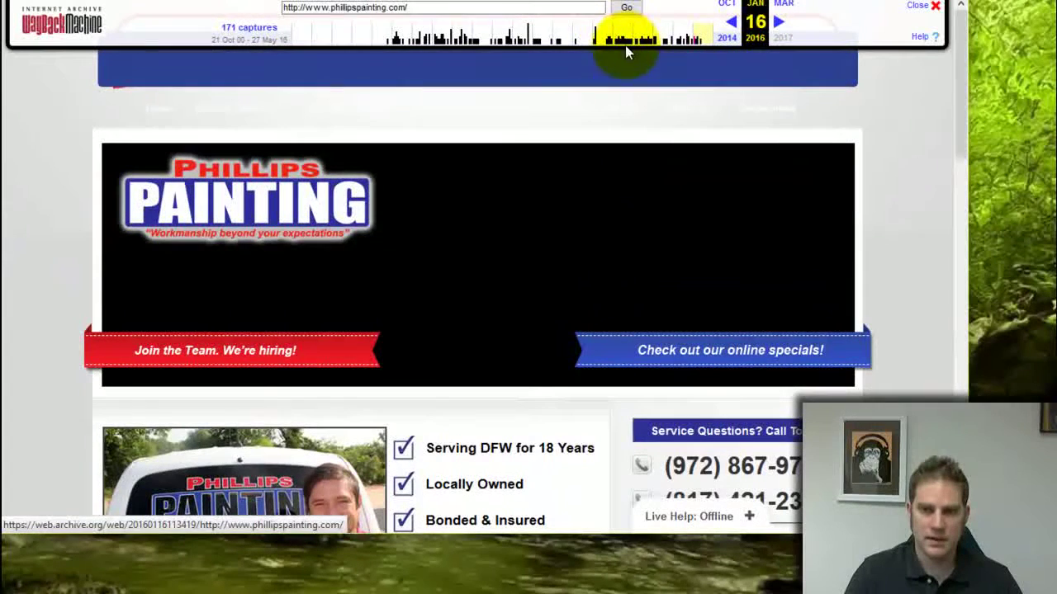
- Open the August 14, 2007 snapshot from the capture timeline and examine the older homepage down to its footer
left_click(526, 42)
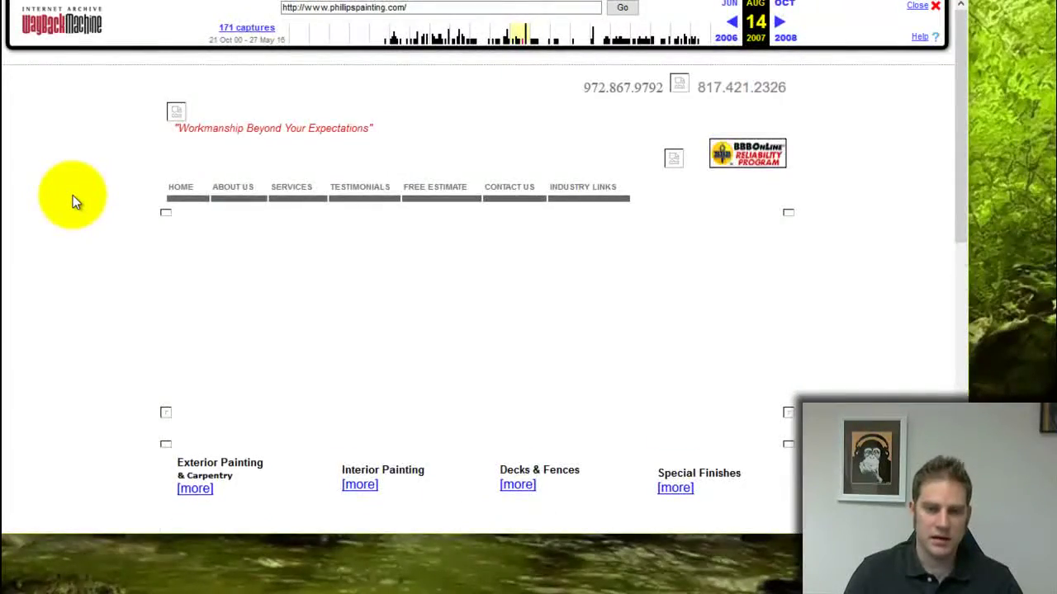
scroll(73, 195, "down", 8)
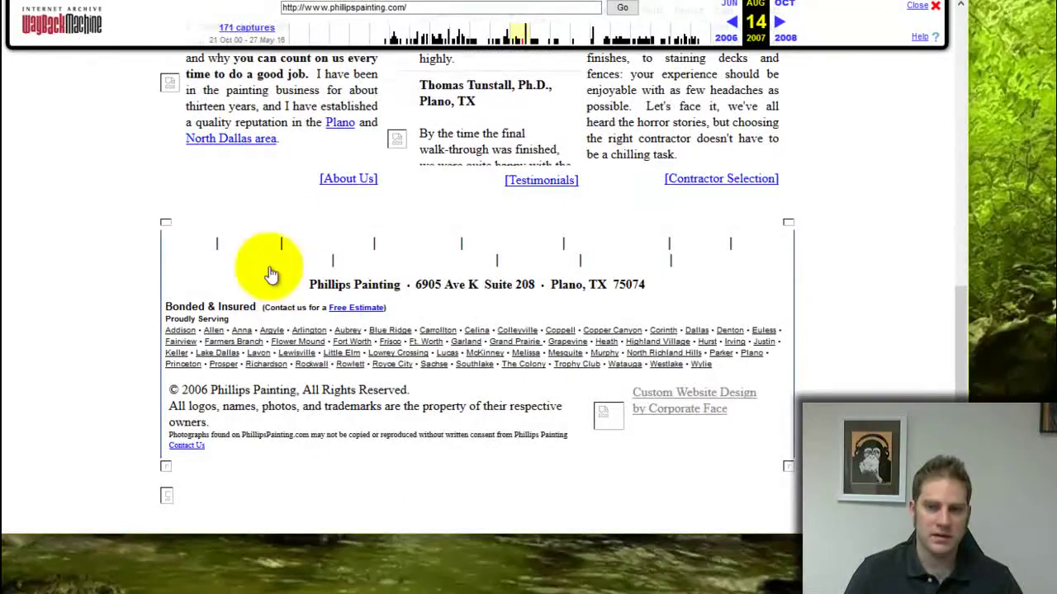
scroll(291, 272, "up", 10)
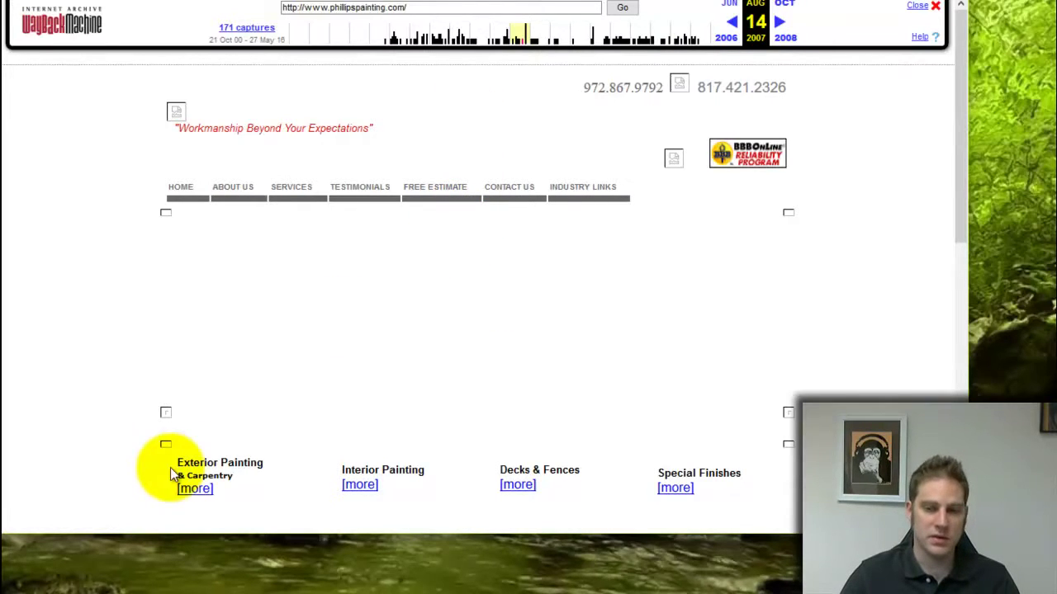
- Switch to the notes outline and change the final Ranking bullet to "Rank Checkers"
left_click(437, 592)
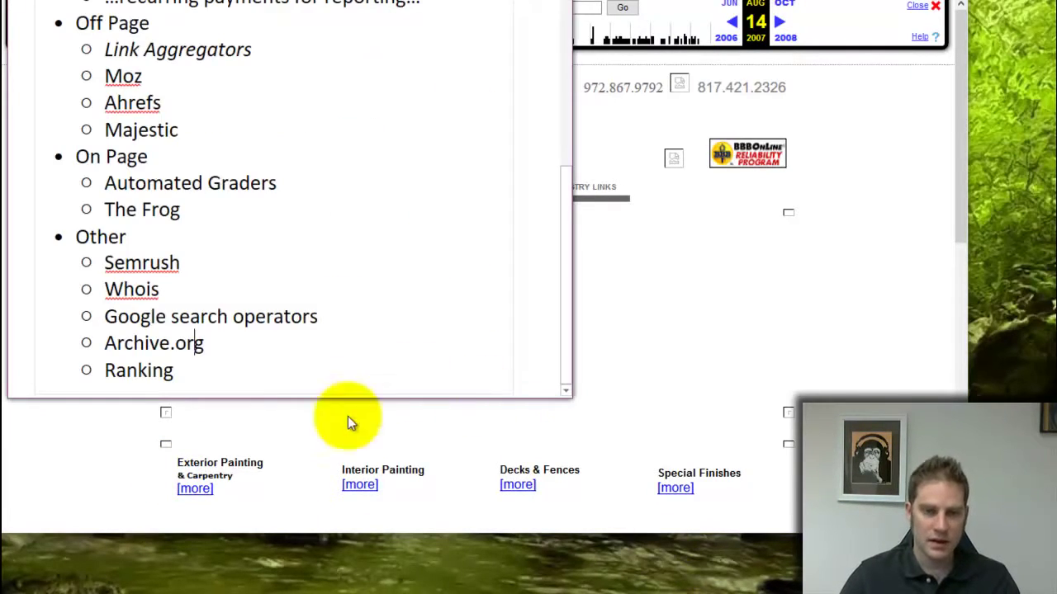
left_click(212, 366)
key("BackSpace")
key("BackSpace")
key("BackSpace")
type("Checkers")
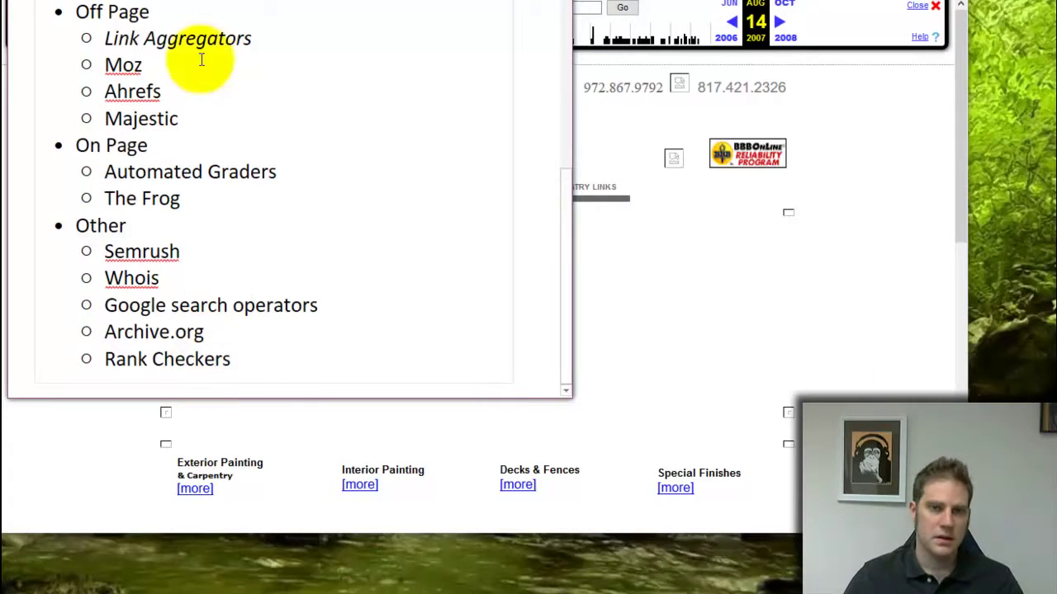
- Clear the browser from behind the notes and go back over the outline up to its title
left_click(165, 2)
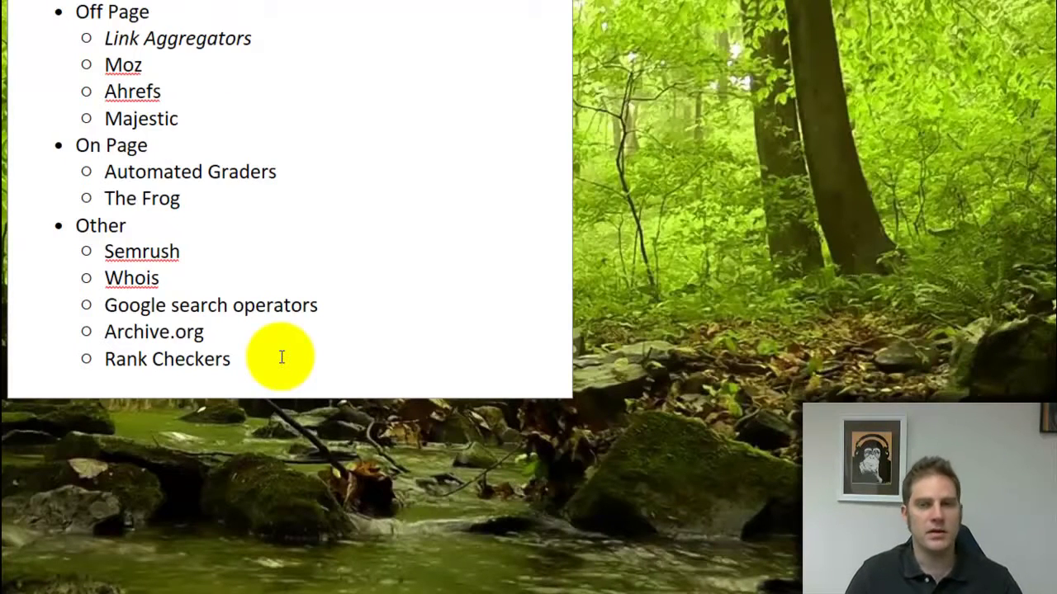
left_click(284, 295)
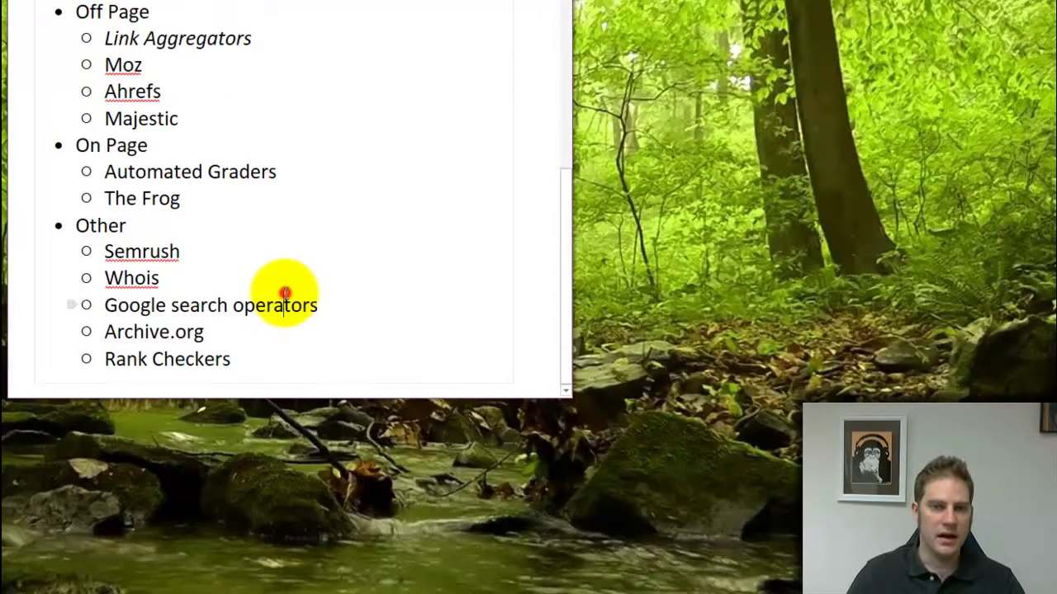
scroll(284, 294, "up", 5)
scroll(285, 294, "down", 1)
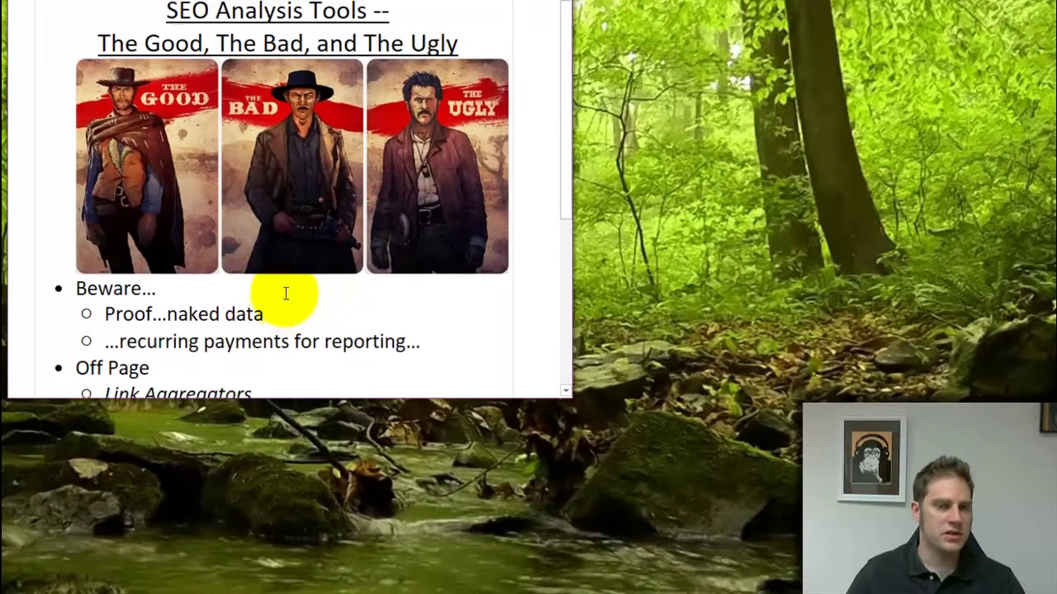
scroll(285, 293, "up", 1)
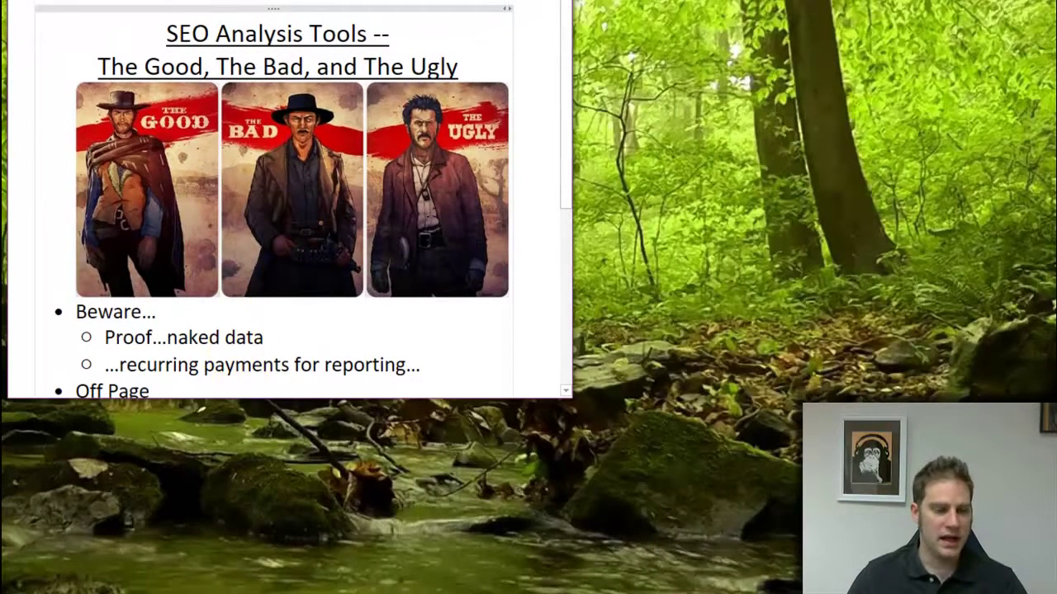
- Open the Dallas SEO Geek website in the browser and view the form on its Discovery page
key("alt+Tab")
type("d")
key("Return")
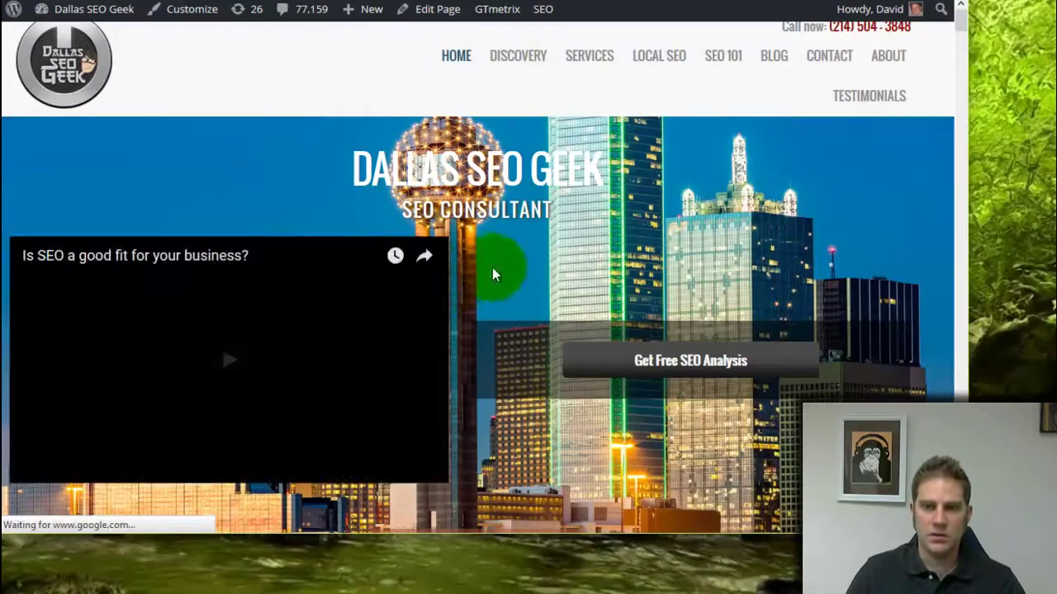
left_click(509, 60)
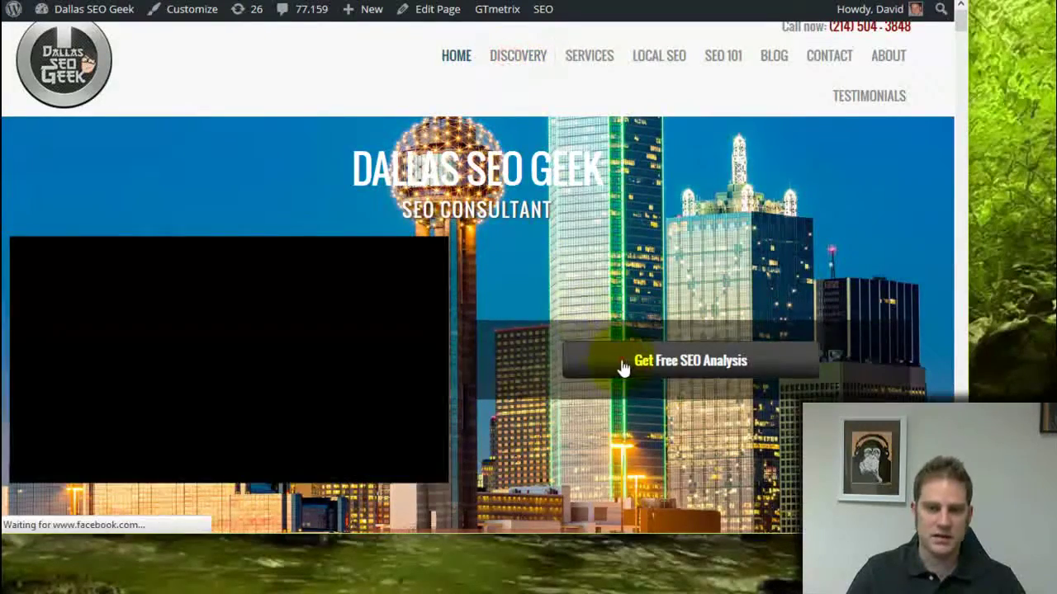
scroll(331, 429, "down", 1)
scroll(346, 324, "down", 4)
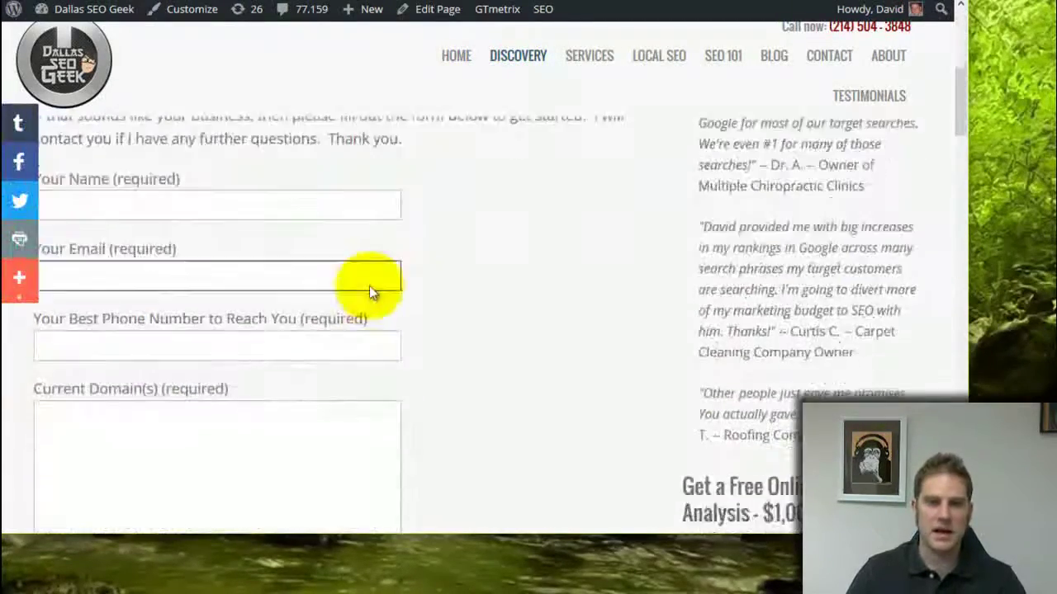
- Return to the SEO Analysis Tools notes and review the Beware and Off Page sections
scroll(448, 307, "up", 5)
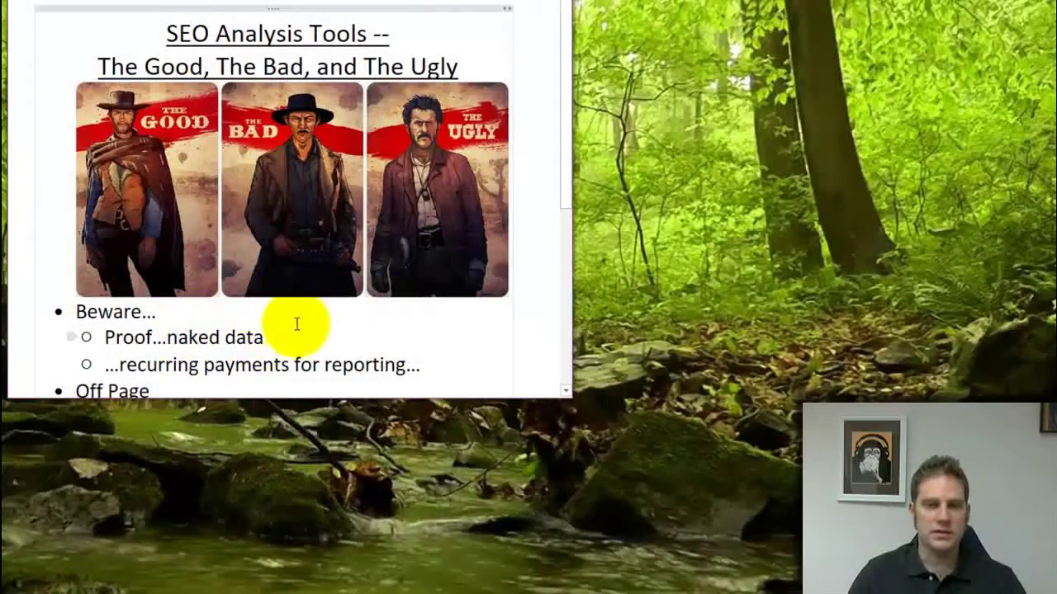
scroll(251, 333, "up", 1)
scroll(252, 334, "down", 3)
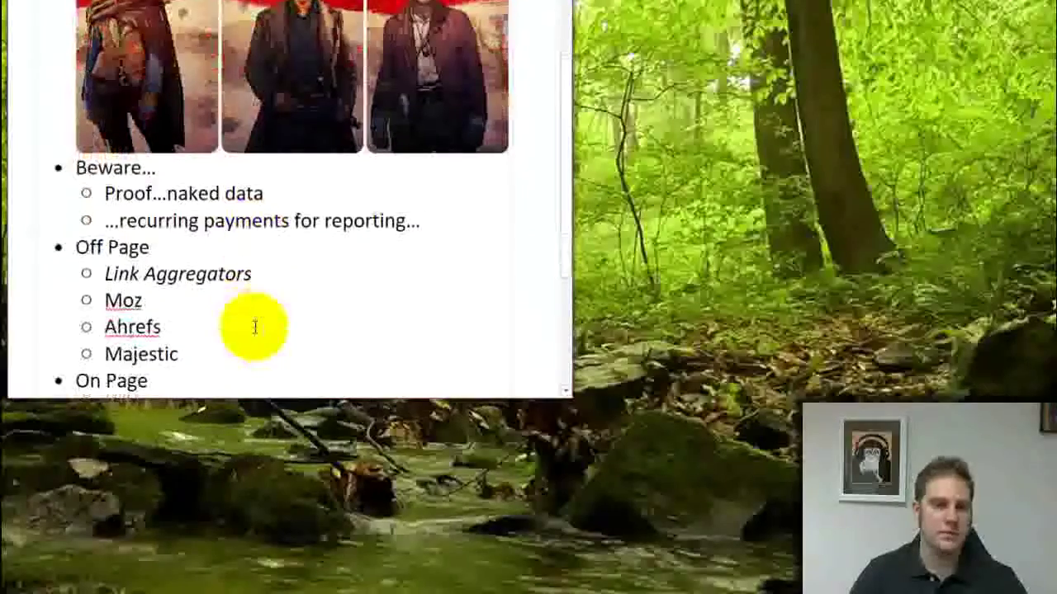